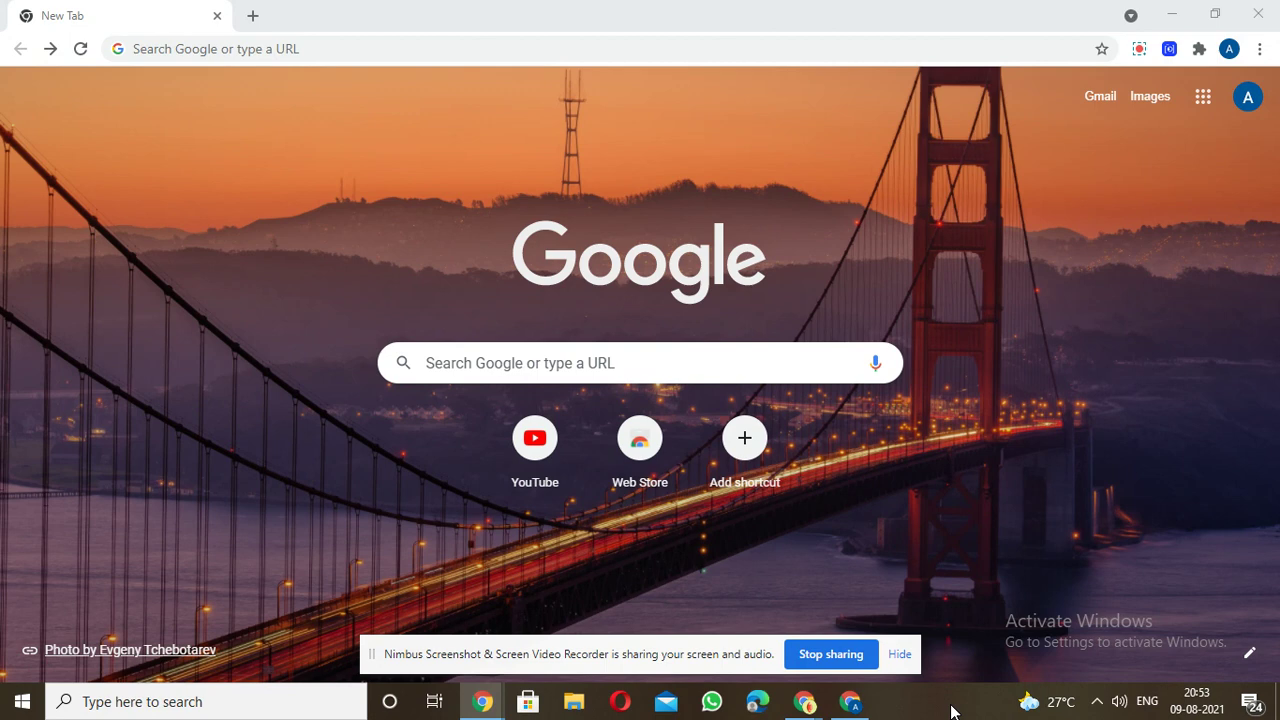
# Paste supermaths.co.uk/online-virtual-abacuses/ into Chrome's address bar to load the virtual abacus.
pyautogui.click(830, 50)
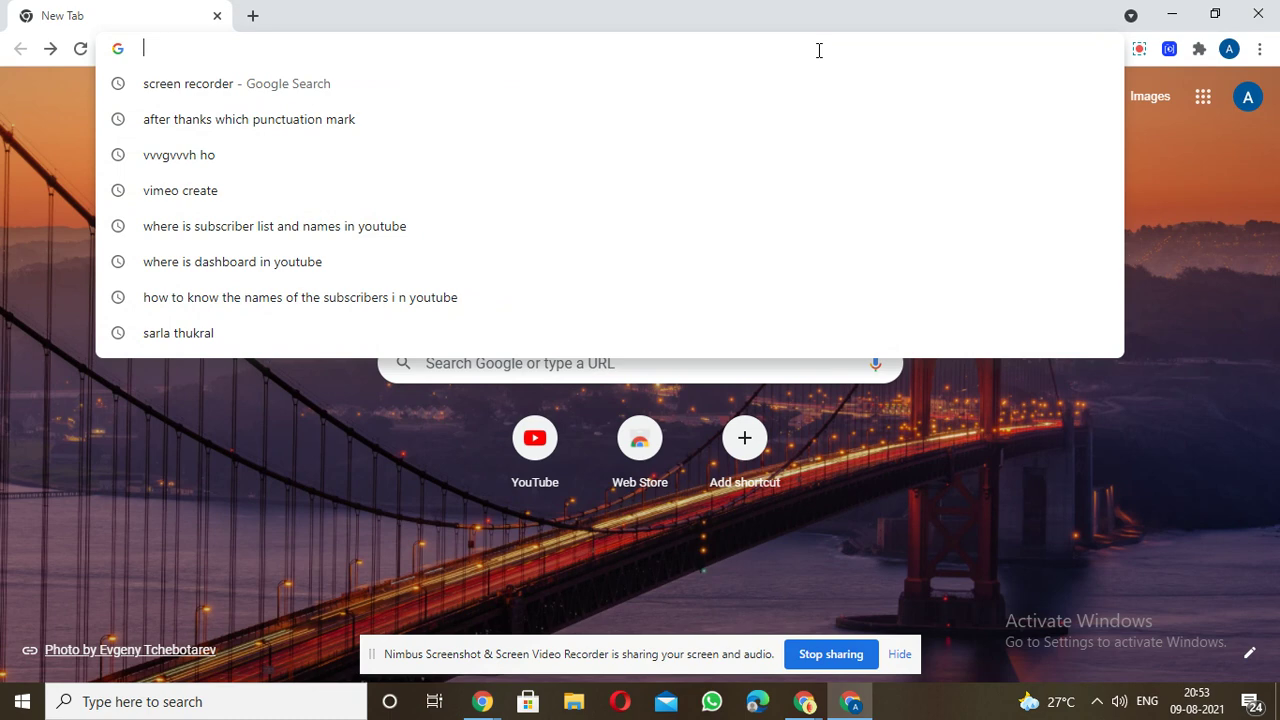
pyautogui.write('https://supermaths.co.uk/online-virtual-abacuses/')
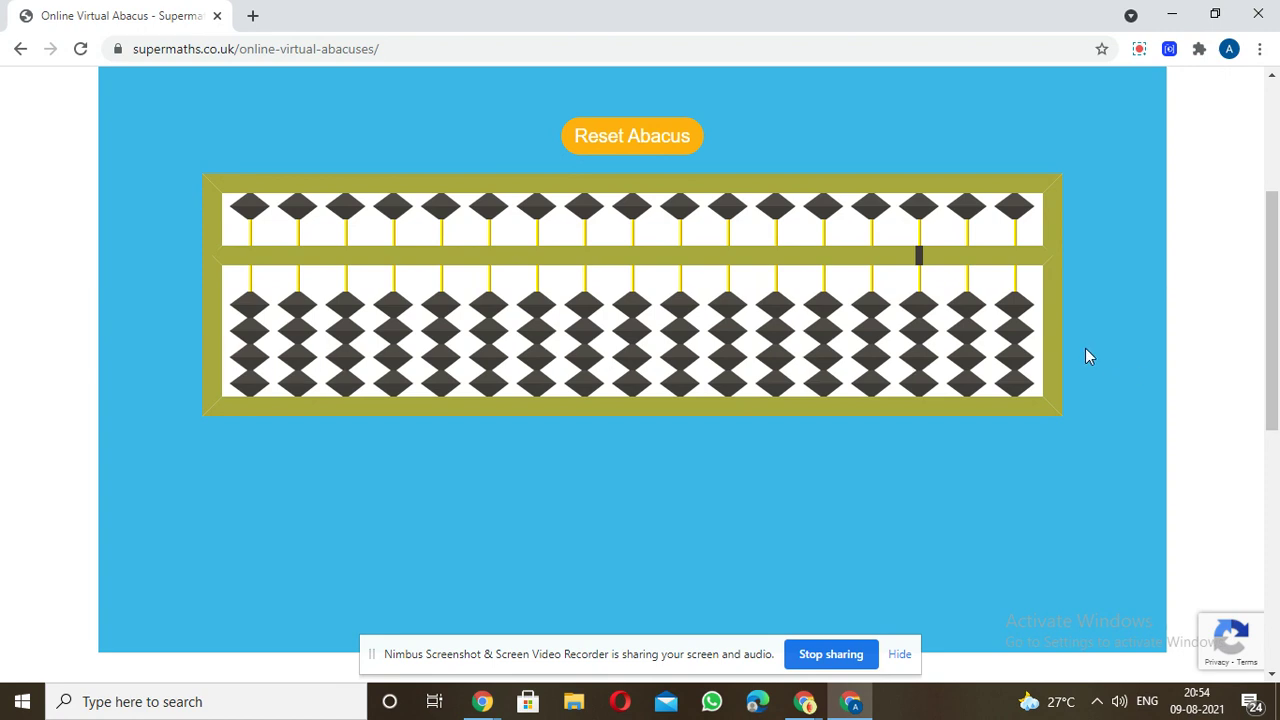
# Set the unit marker on the centre rod of the 17-rod abacus.
pyautogui.click(916, 254)
pyautogui.click(633, 256)
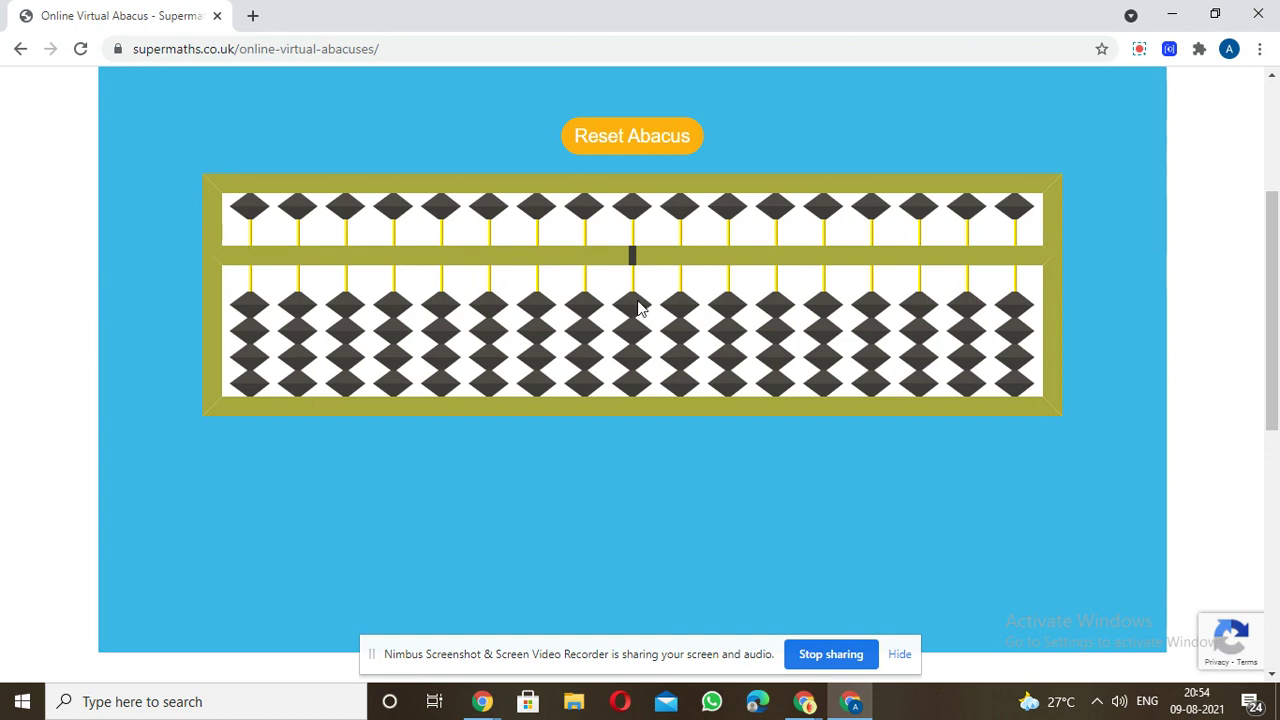
# Push the centre rod's four lower beads up to the beam, then drop them back down.
pyautogui.click(636, 300)
pyautogui.click(634, 328)
pyautogui.click(634, 352)
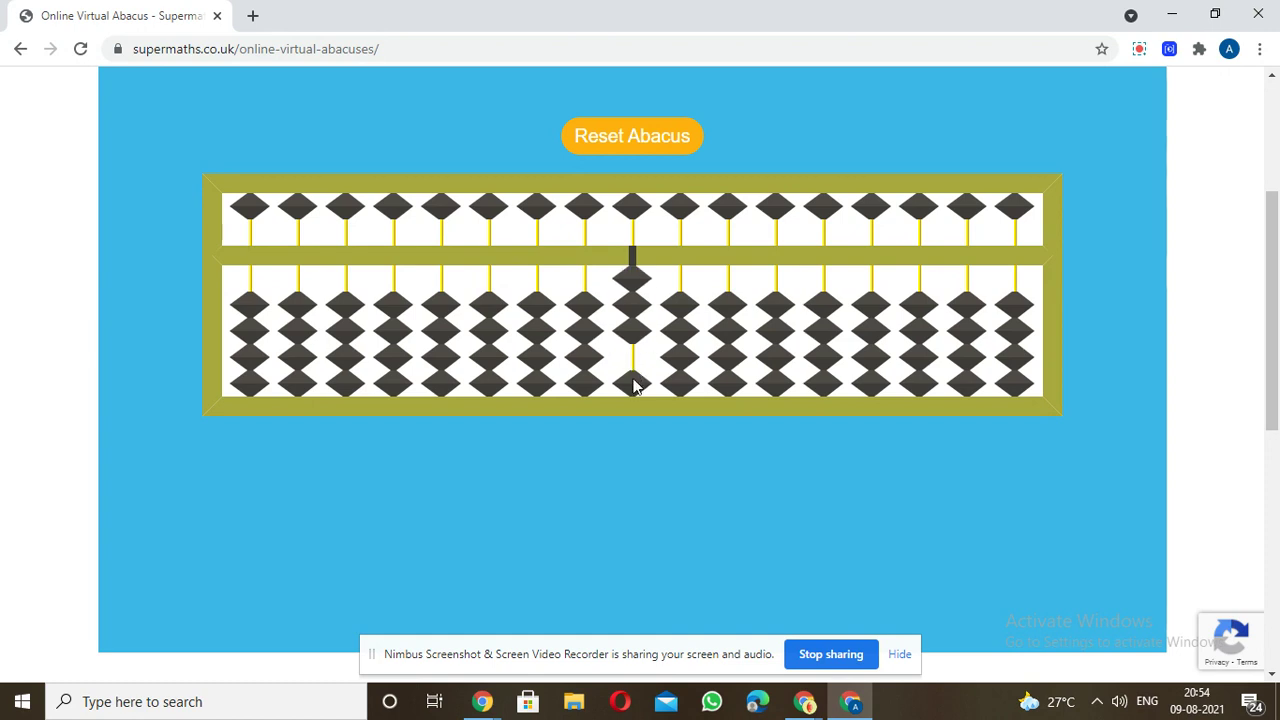
pyautogui.click(634, 383)
pyautogui.click(642, 279)
# Count 1 to 4 on the centre rod bead by bead, then clear it to zero.
pyautogui.click(638, 304)
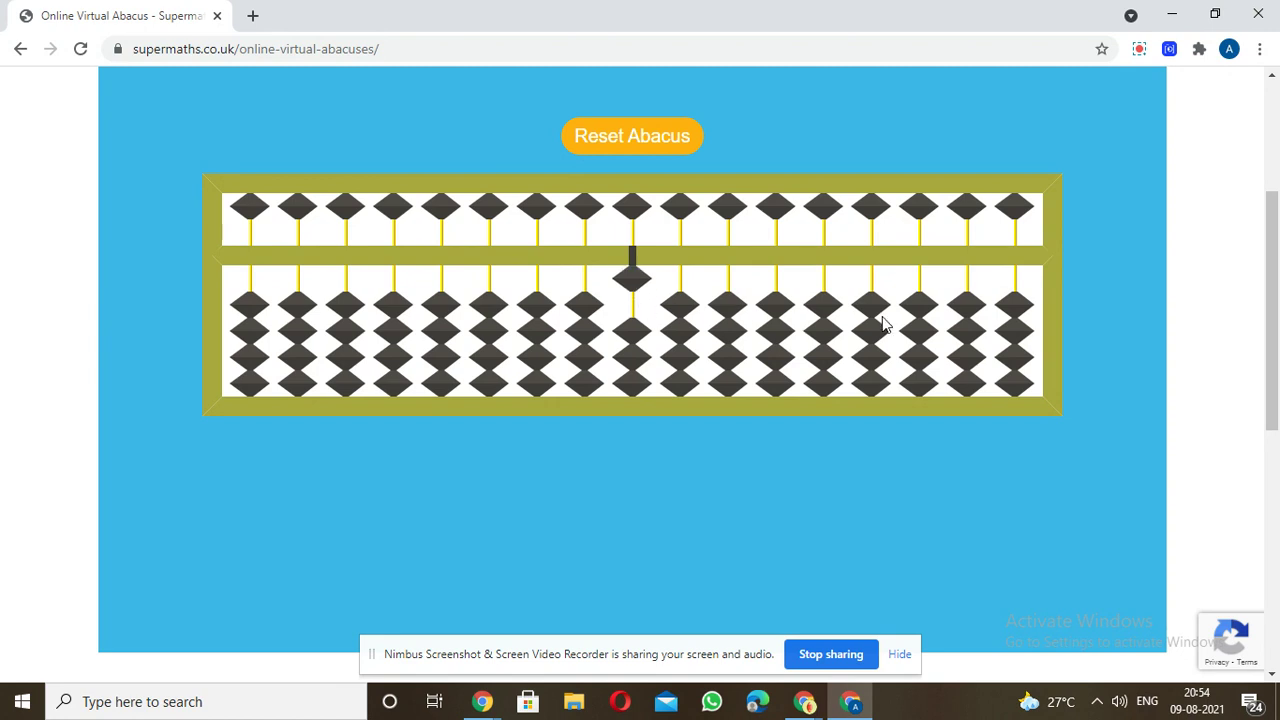
pyautogui.click(634, 335)
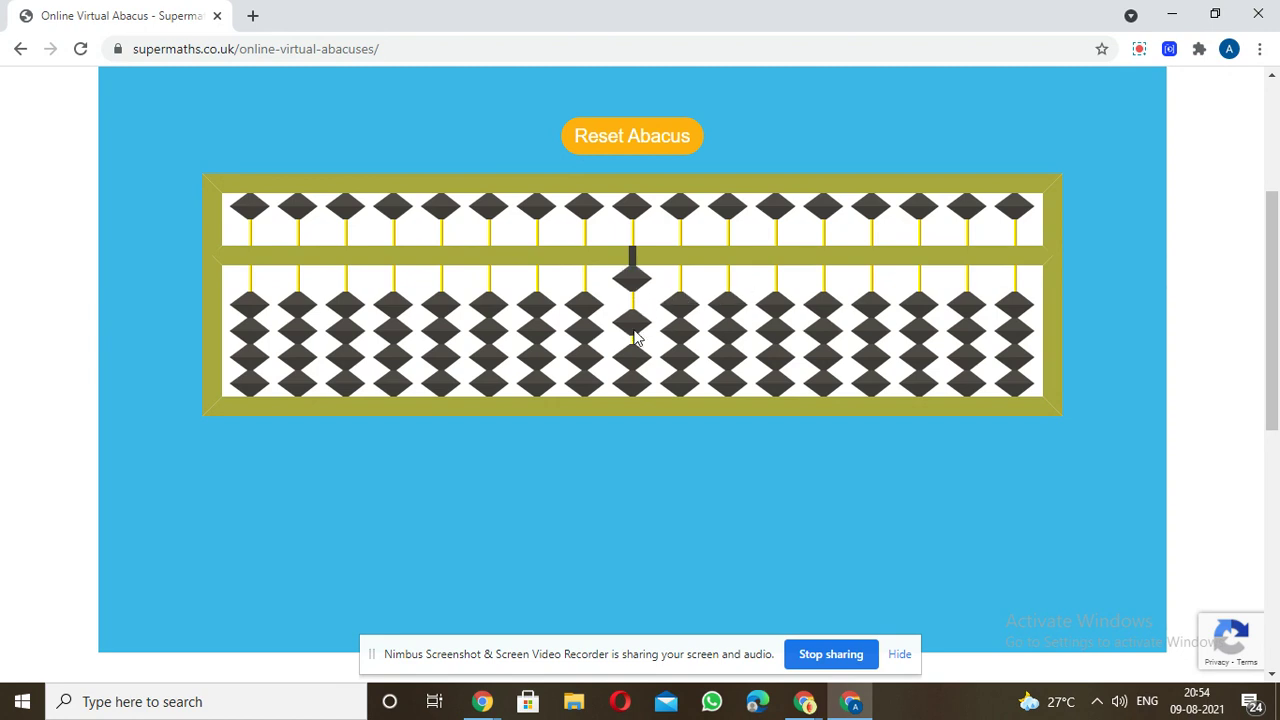
pyautogui.click(636, 352)
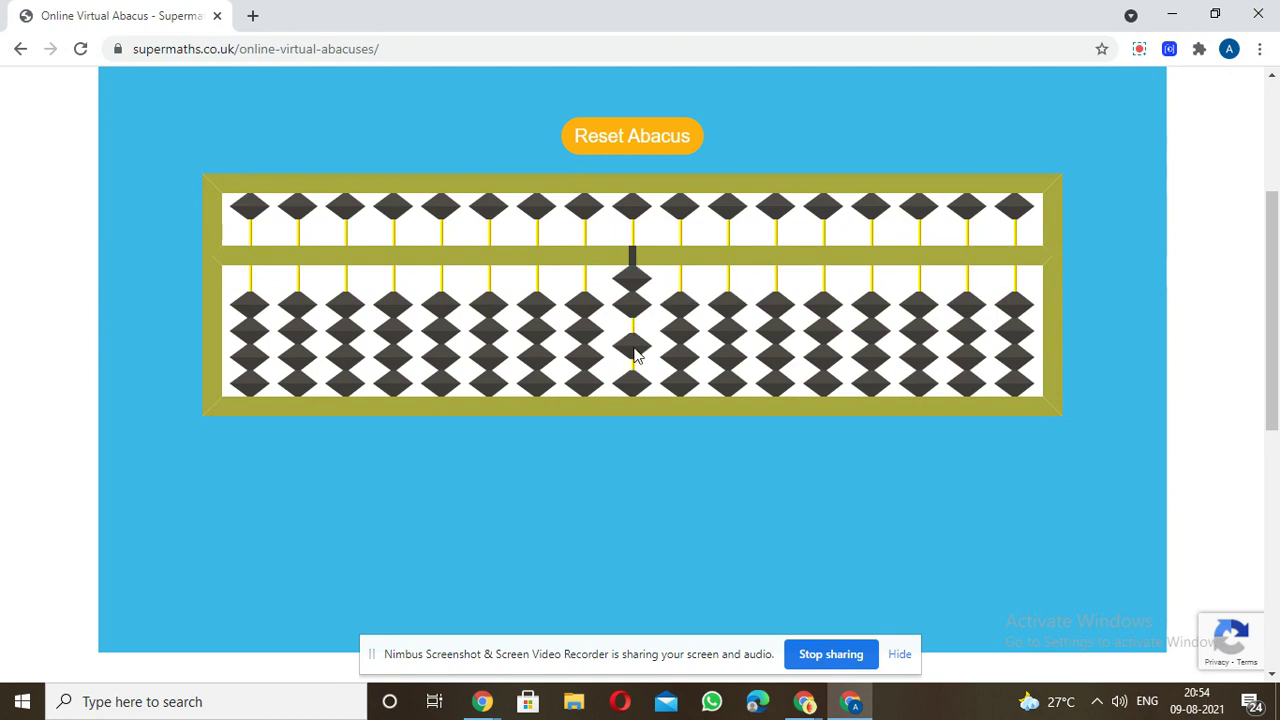
pyautogui.click(642, 384)
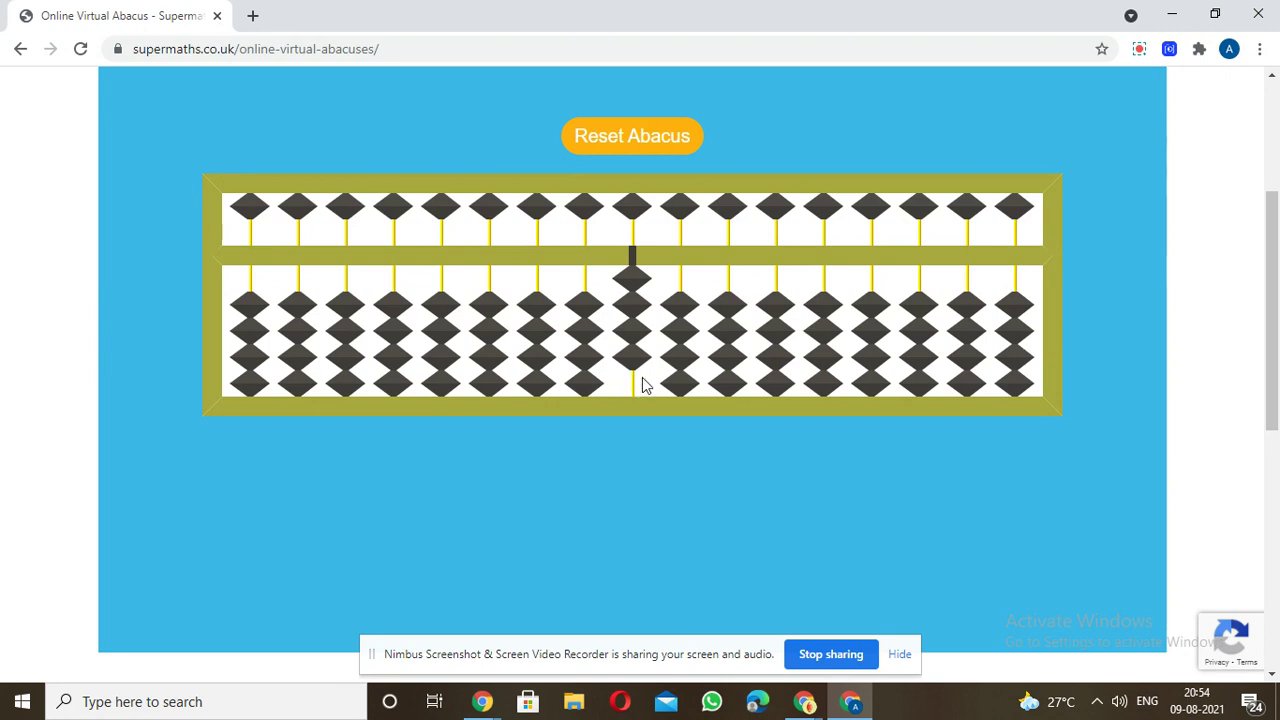
pyautogui.click(634, 280)
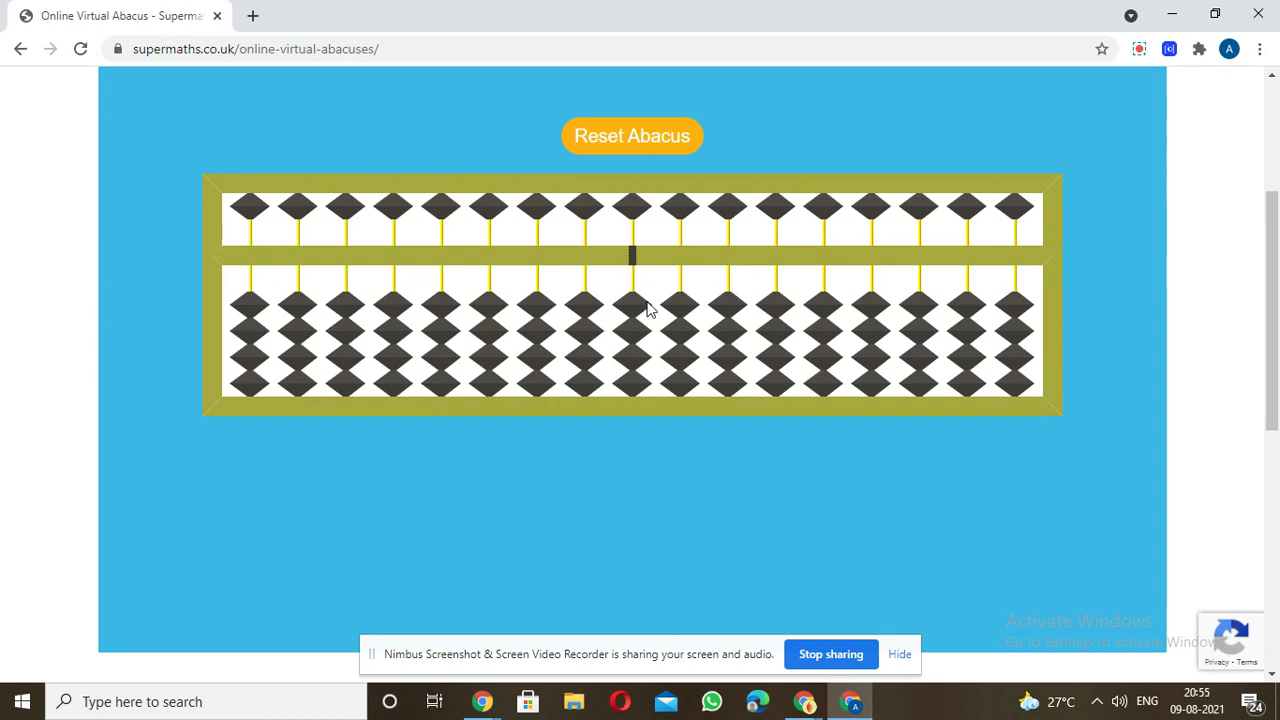
# Count the centre rod up through 1, 2 and 3.
pyautogui.click(645, 310)
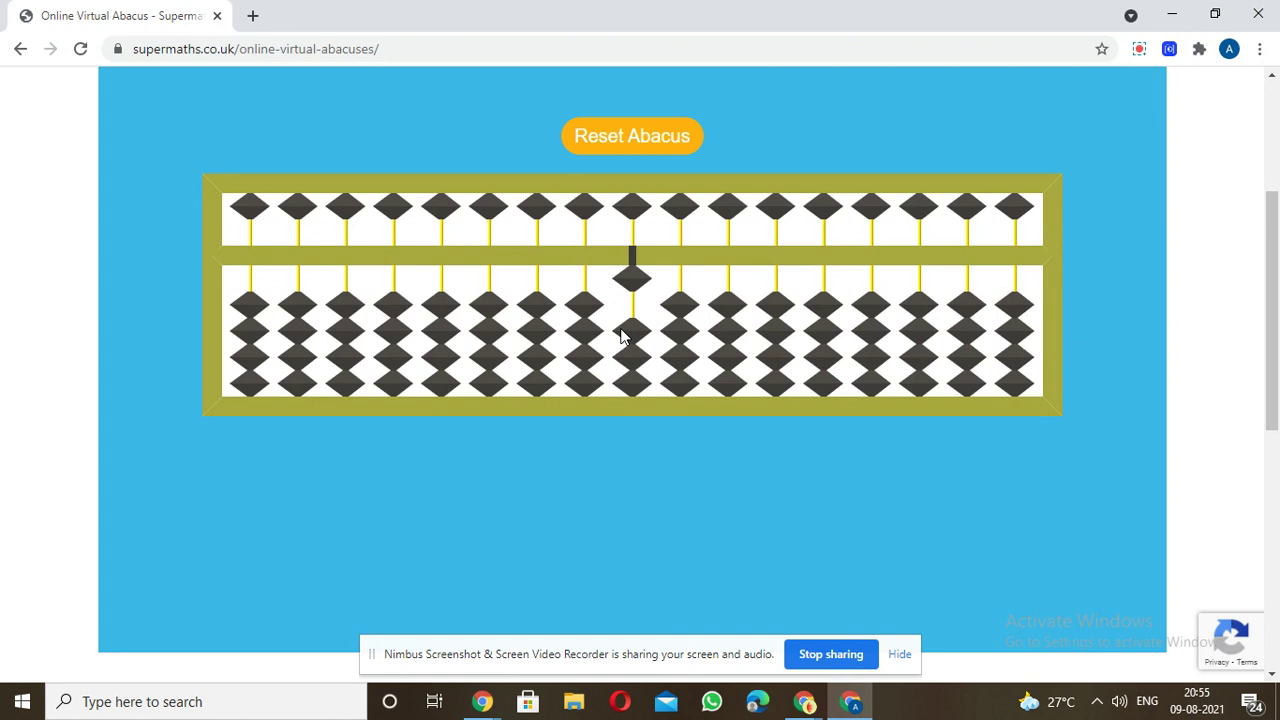
pyautogui.click(628, 335)
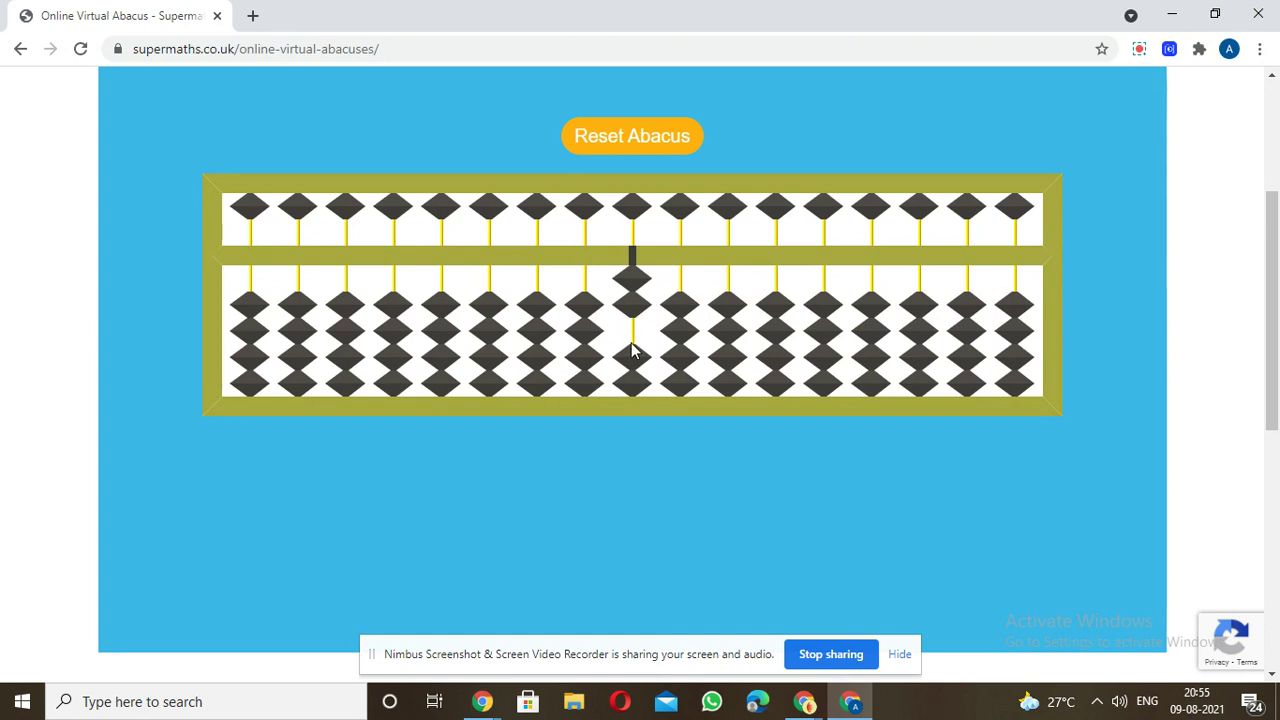
pyautogui.click(634, 358)
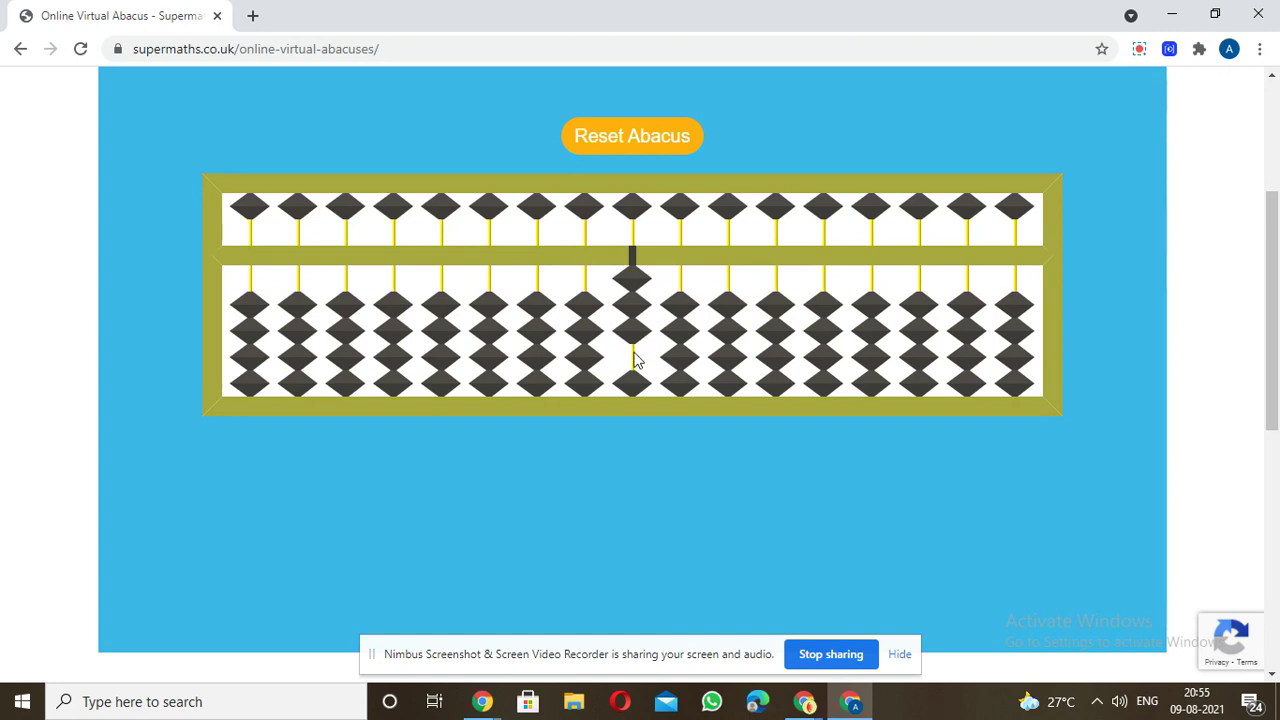
# Take the centre rod to 4, then 9, then leave it showing 5.
pyautogui.click(635, 385)
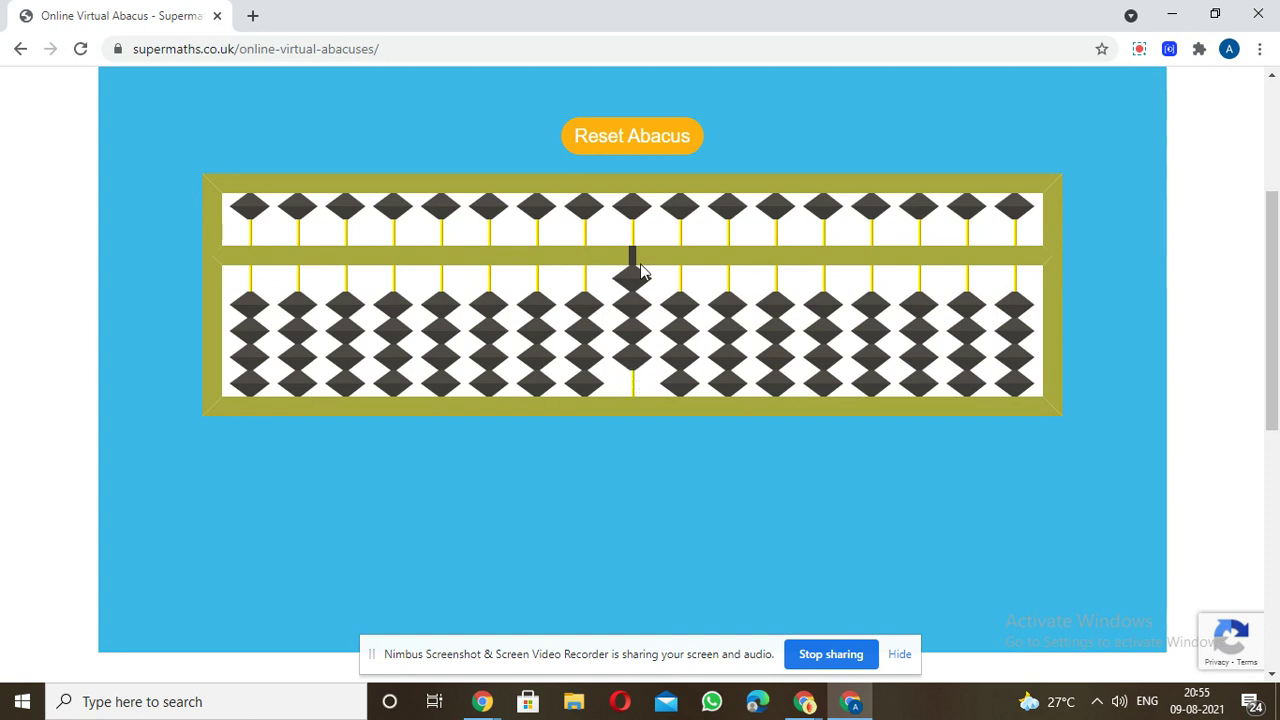
pyautogui.click(632, 210)
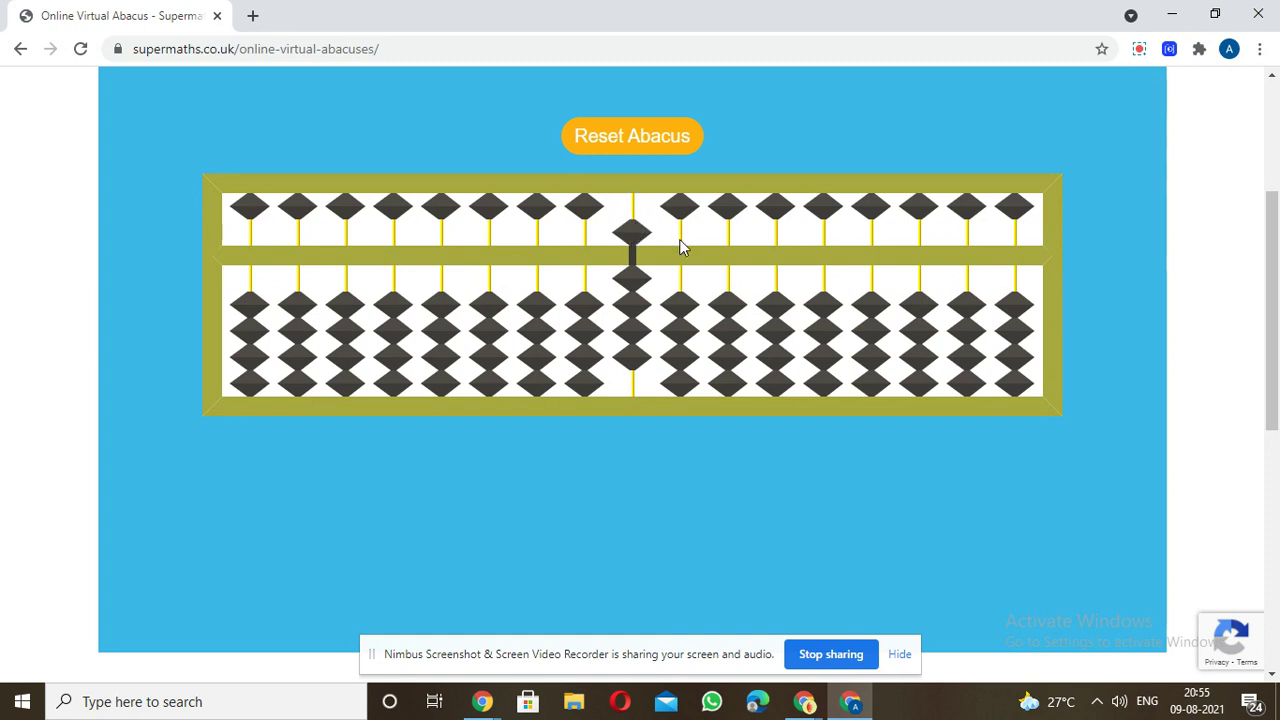
pyautogui.click(632, 280)
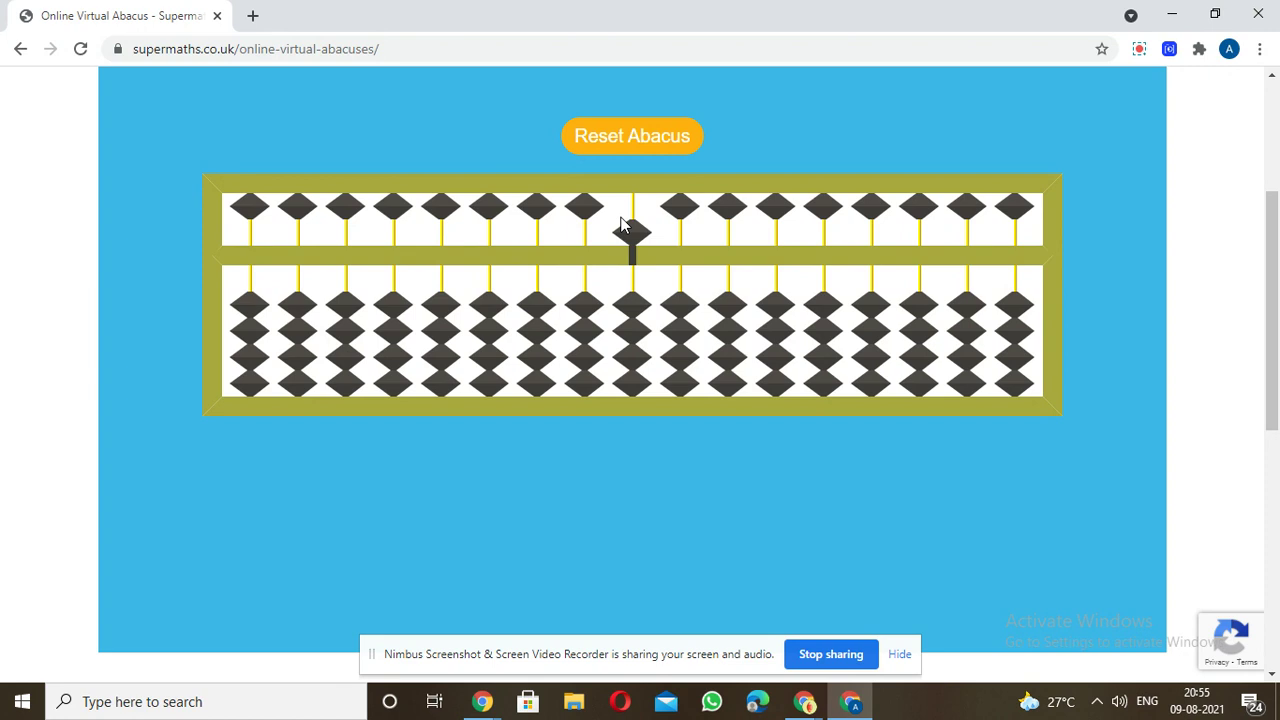
# Lower the five-bead on each of the eight rods right of centre.
pyautogui.click(680, 207)
pyautogui.click(728, 208)
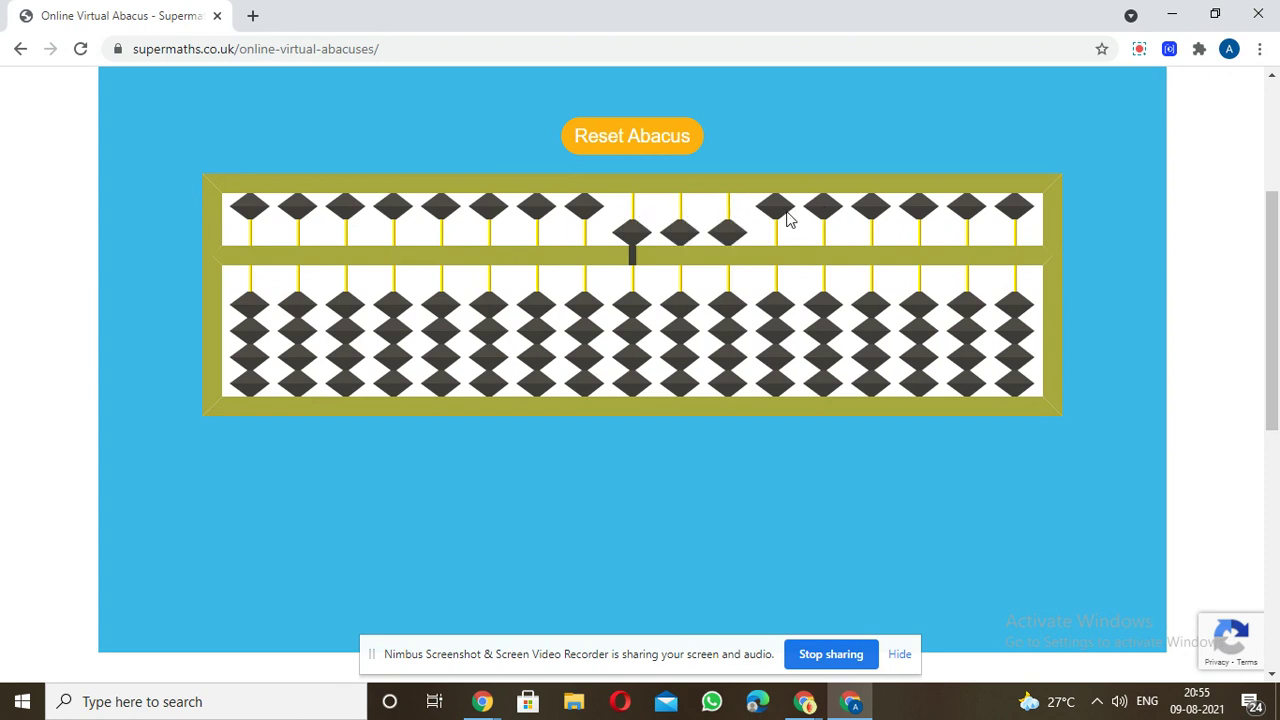
pyautogui.click(780, 208)
pyautogui.click(870, 207)
pyautogui.click(826, 207)
pyautogui.click(932, 208)
pyautogui.click(966, 207)
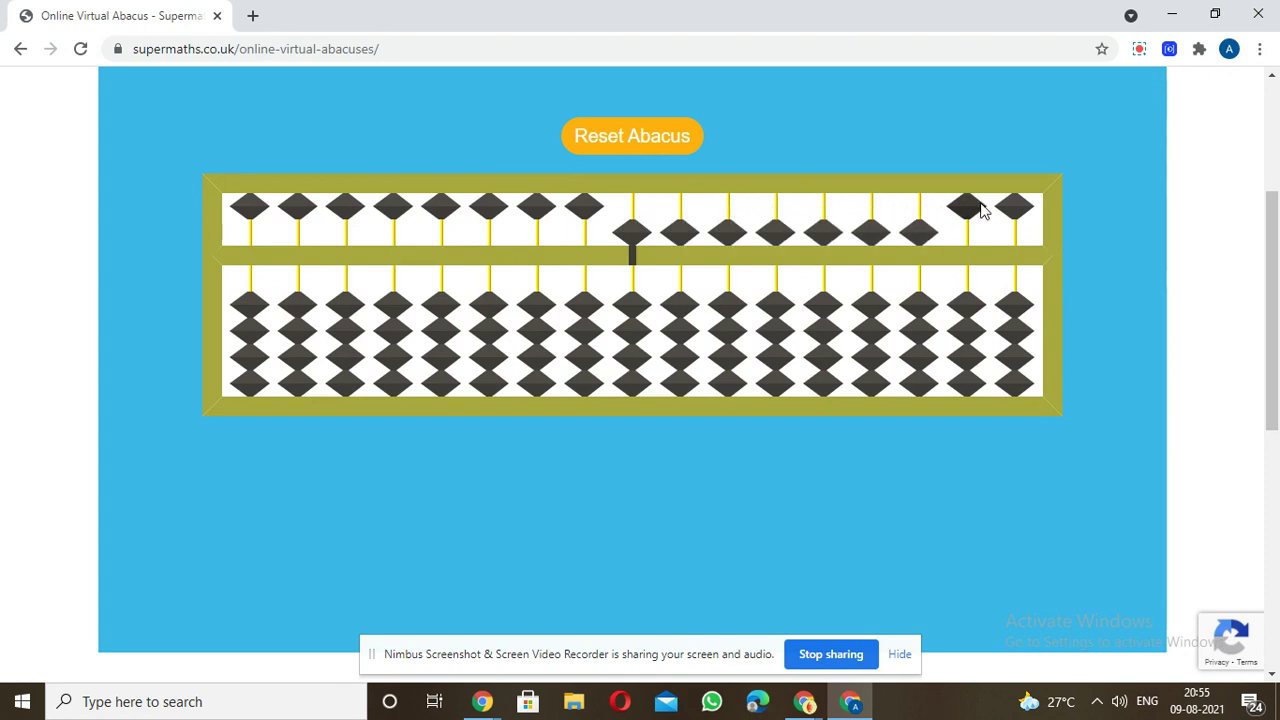
pyautogui.click(1016, 208)
# Lower the five-bead on the two rods left of centre, leaving the third one raised.
pyautogui.click(584, 208)
pyautogui.click(536, 207)
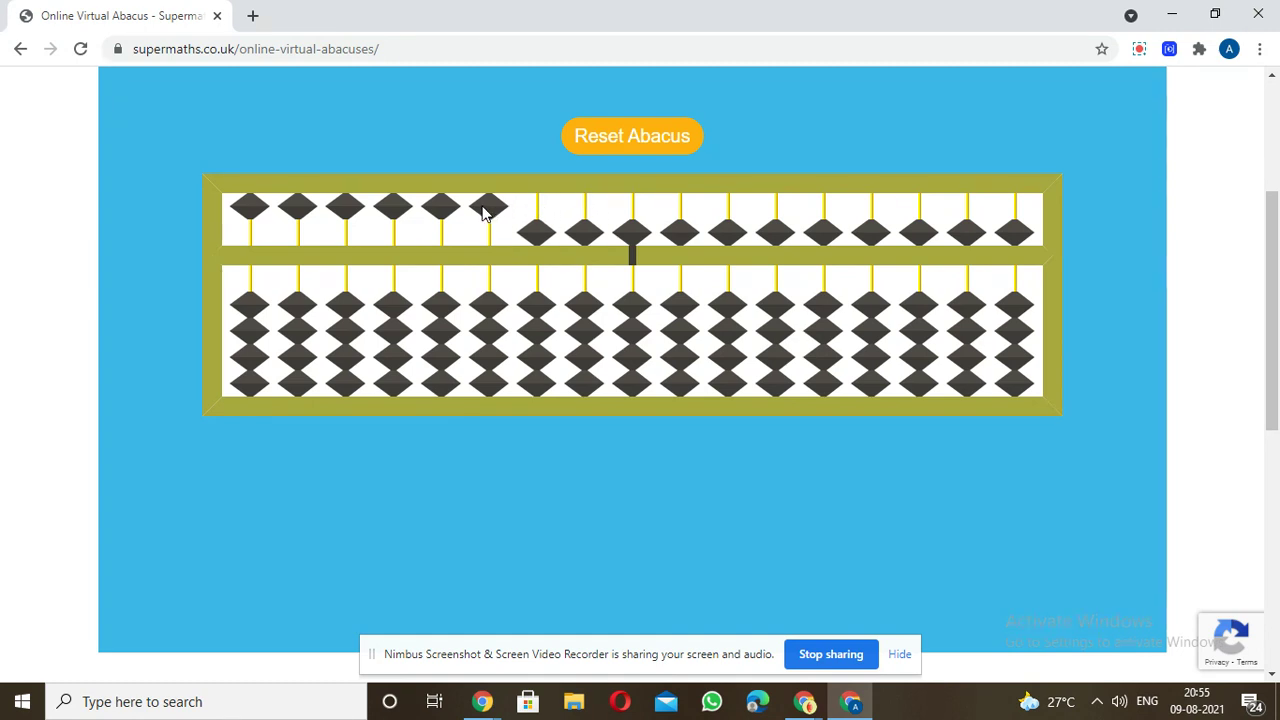
pyautogui.click(488, 207)
pyautogui.click(488, 232)
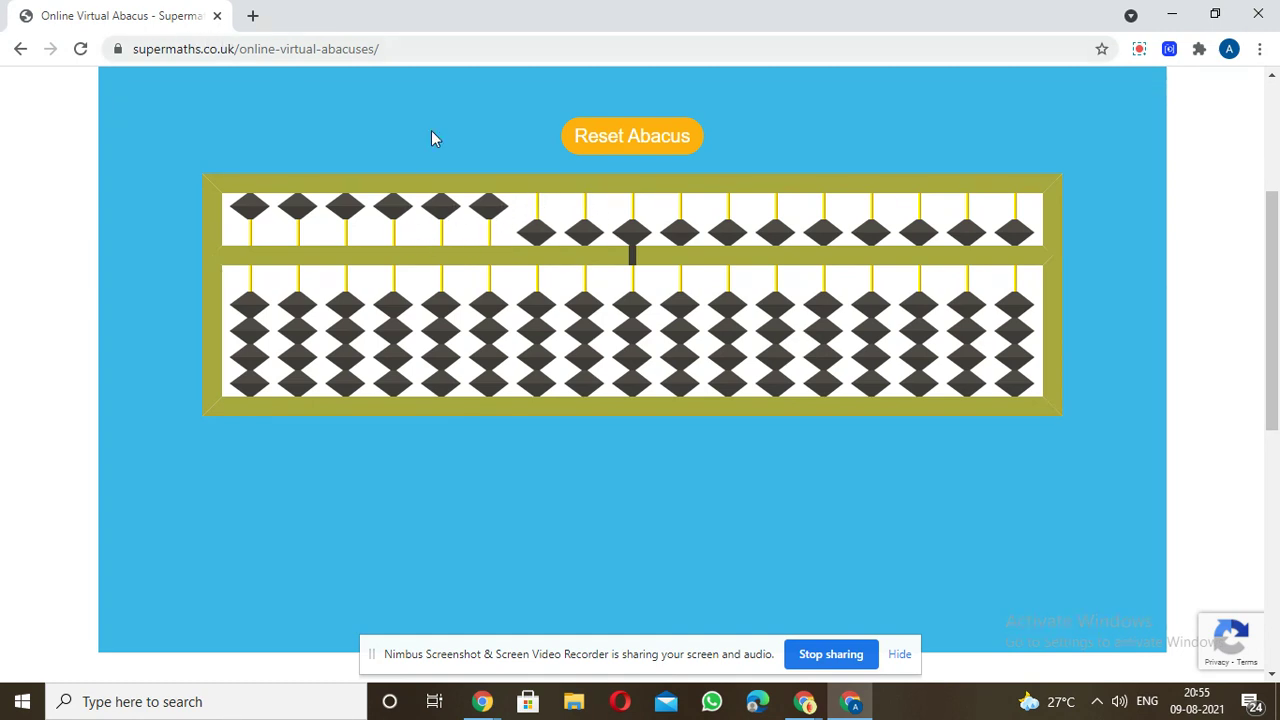
# Reload the page and reset the abacus, then re-mark the centre rod and raise one bead.
pyautogui.click(81, 48)
pyautogui.click(630, 138)
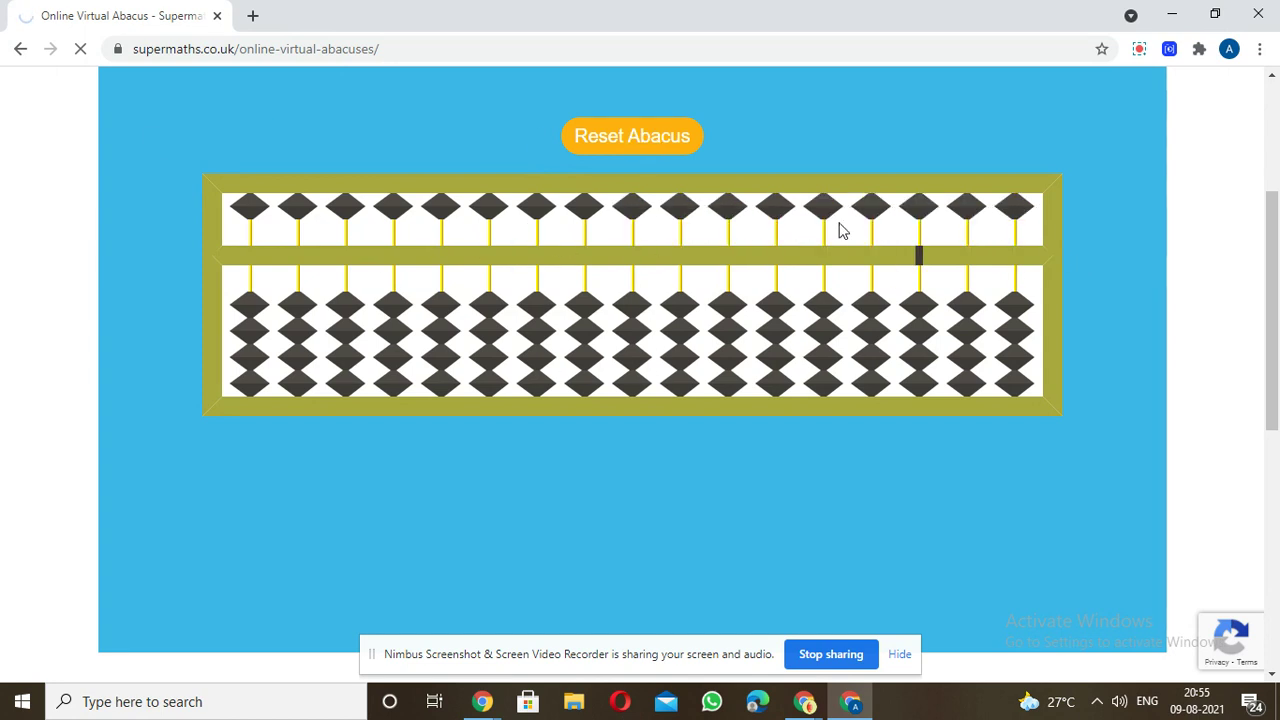
pyautogui.click(632, 262)
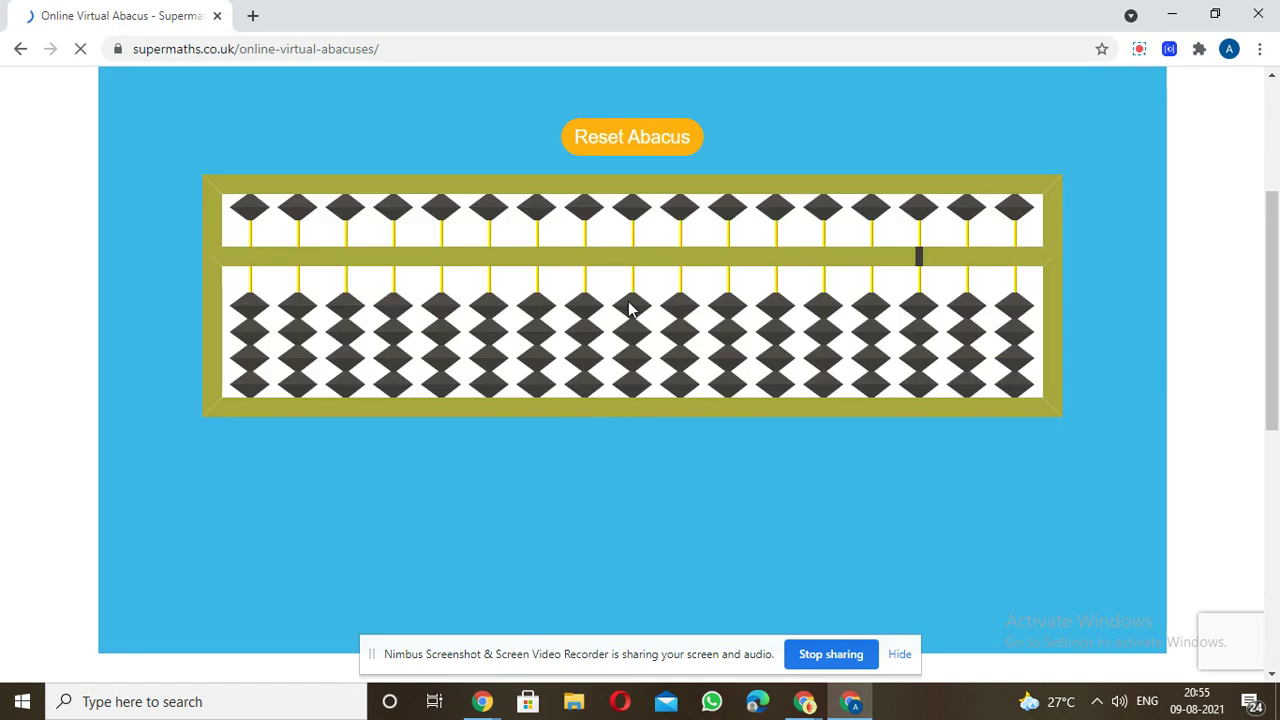
pyautogui.click(630, 308)
# Lower the centre rod's five-bead and raise the remaining lower beads to show 9.
pyautogui.click(634, 212)
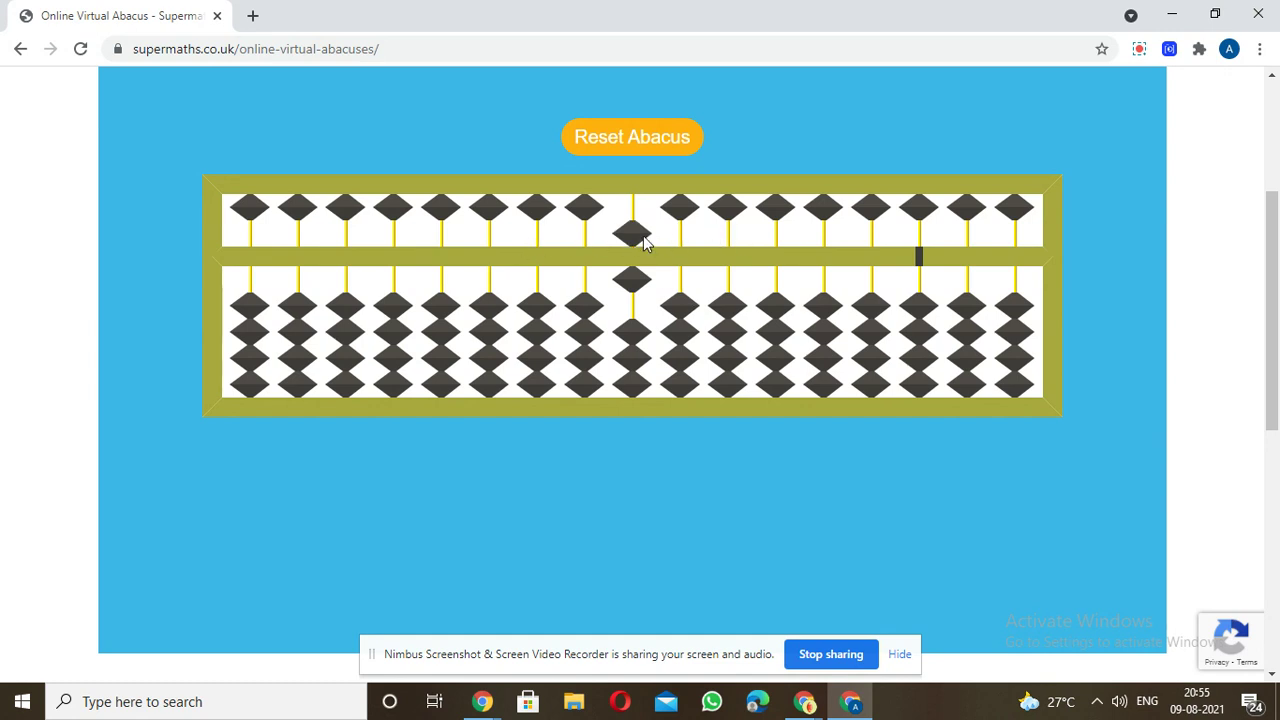
pyautogui.click(640, 255)
pyautogui.click(632, 333)
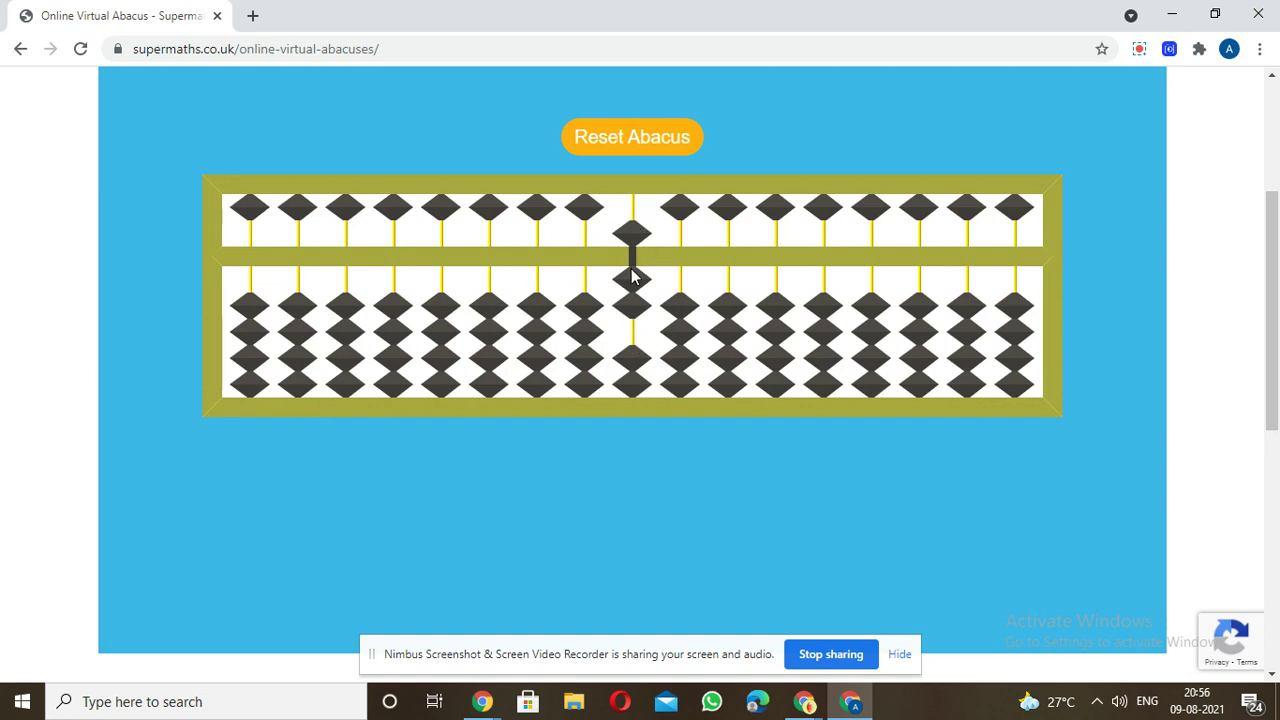
pyautogui.click(638, 363)
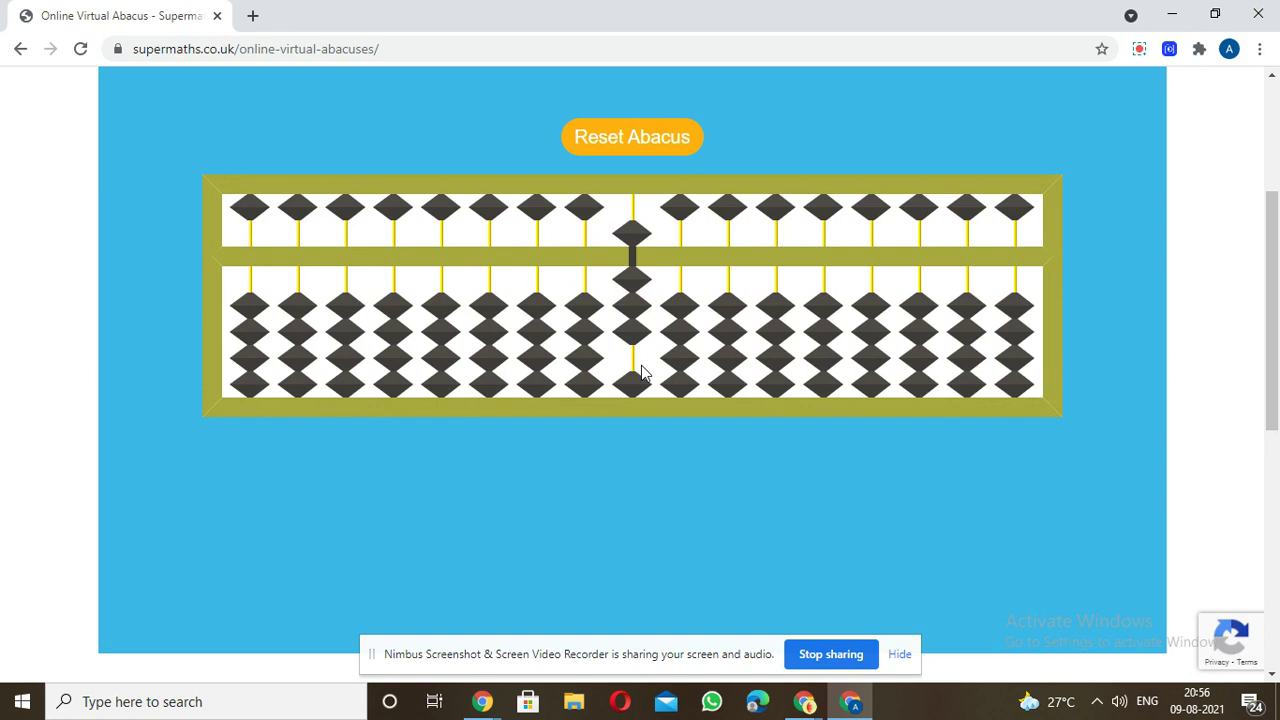
pyautogui.click(634, 383)
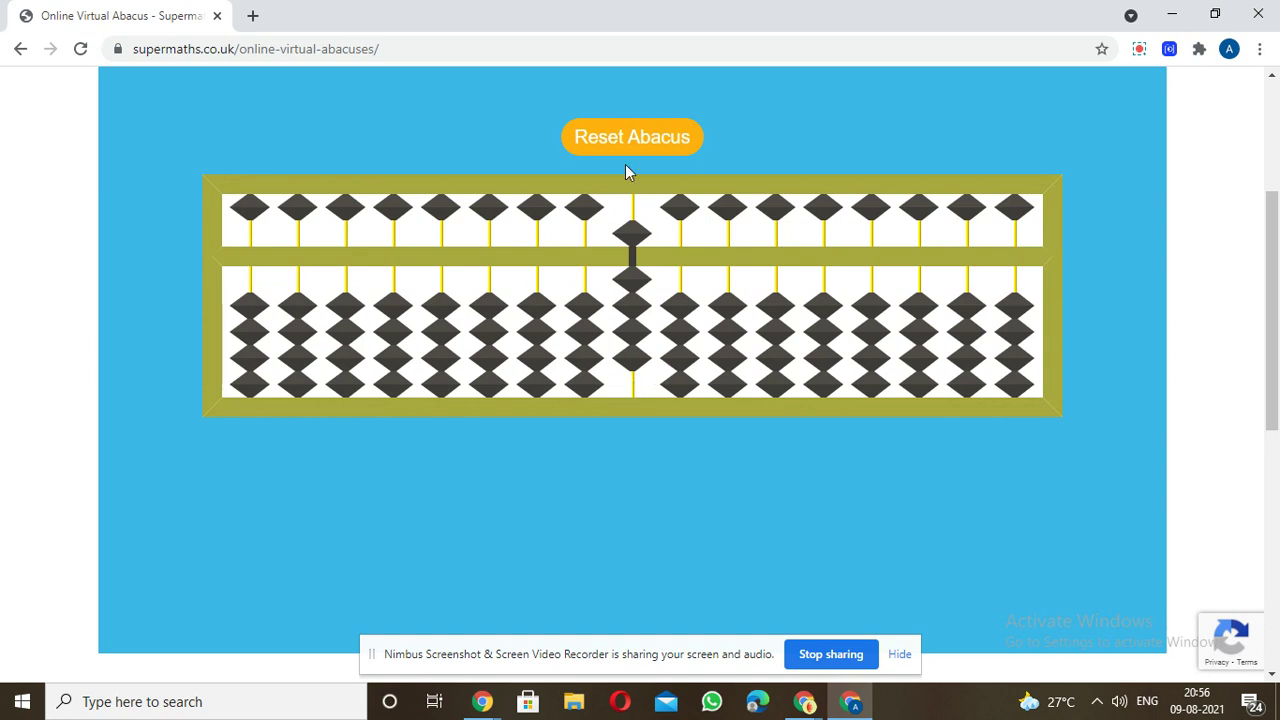
# Clear the centre rod, count up to 4 bead by bead, then clear it again.
pyautogui.click(635, 270)
pyautogui.click(623, 232)
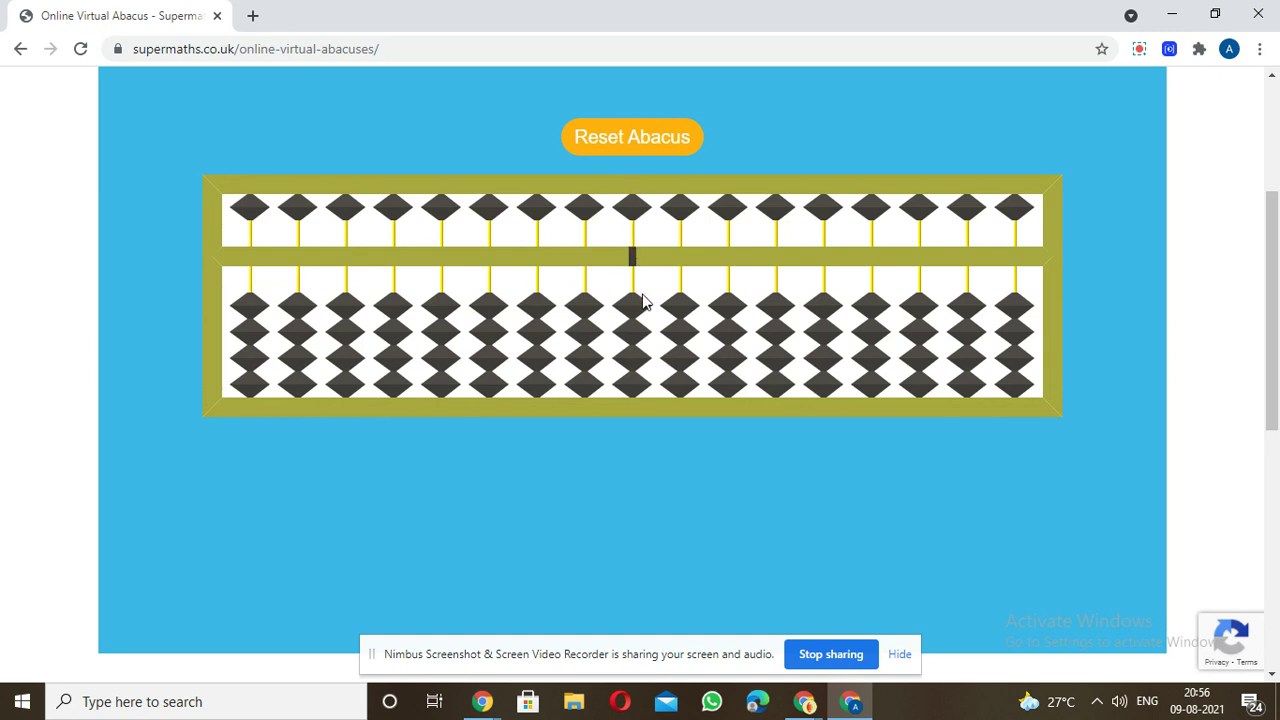
pyautogui.click(638, 308)
pyautogui.click(634, 322)
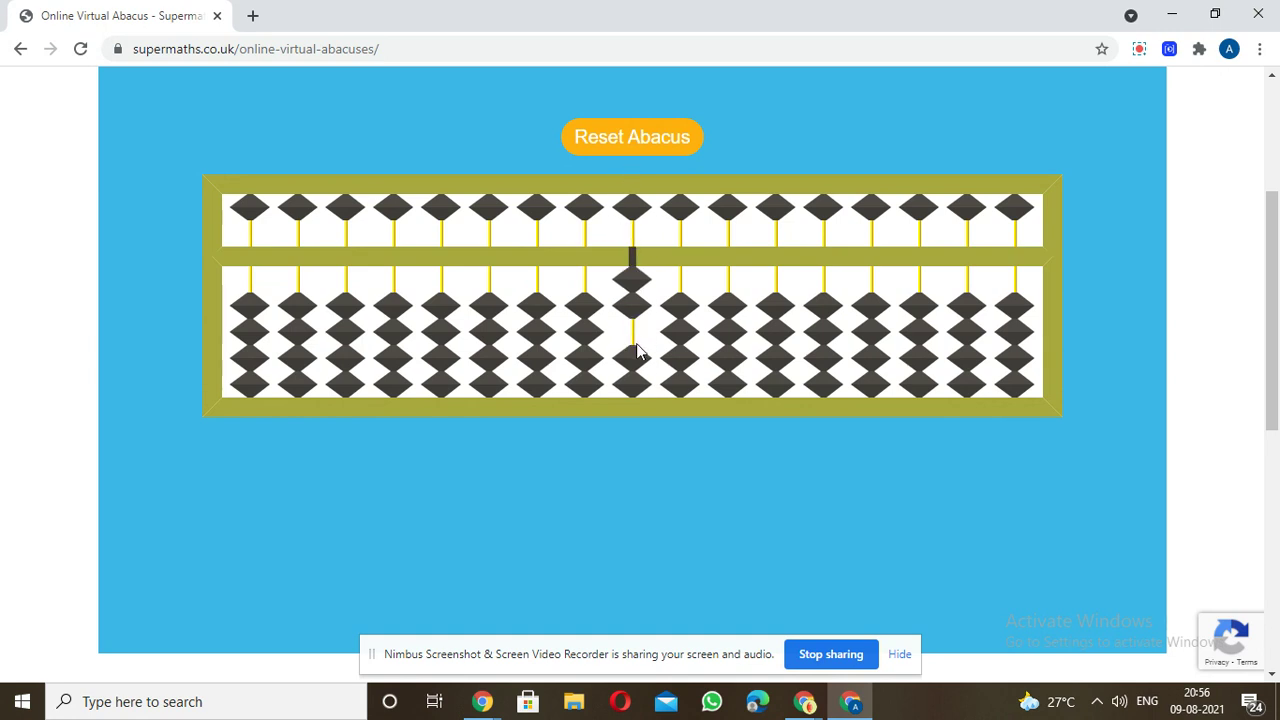
pyautogui.click(640, 345)
pyautogui.click(640, 366)
pyautogui.click(628, 210)
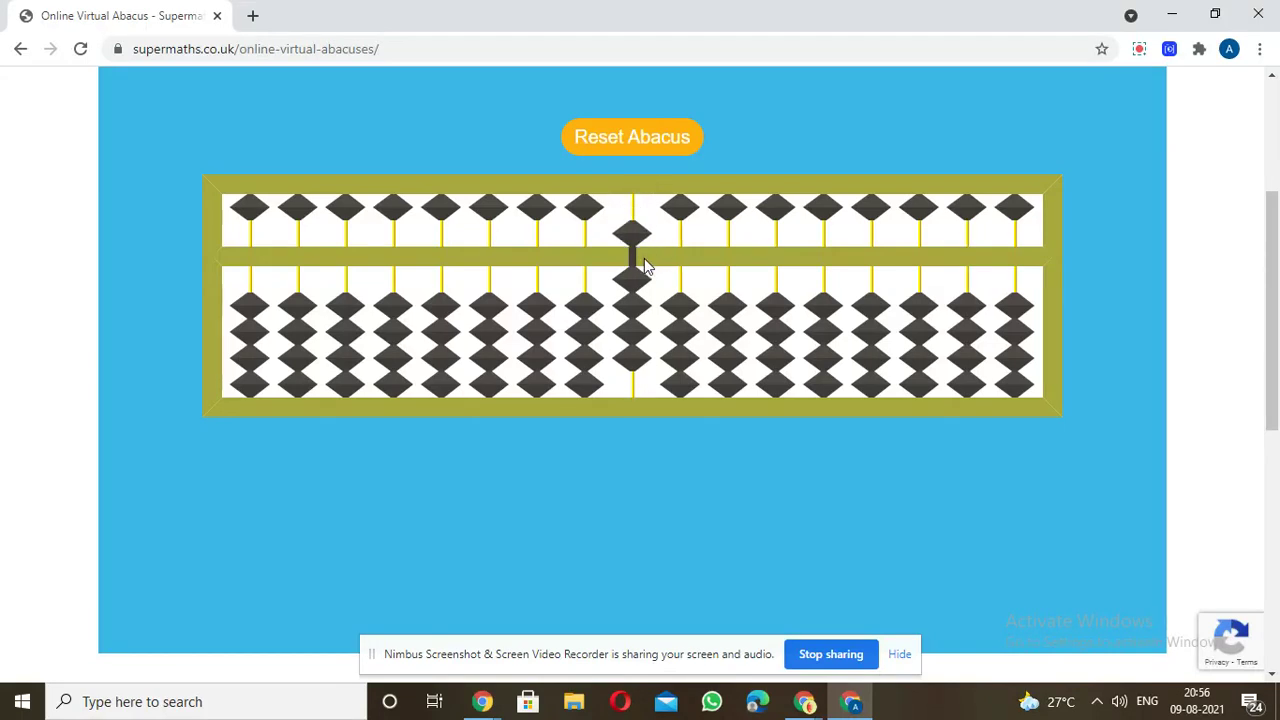
pyautogui.click(645, 285)
pyautogui.click(634, 240)
# Count 1 to 4 on the centre rod, then add the five-bead to make 9.
pyautogui.click(630, 298)
pyautogui.click(636, 340)
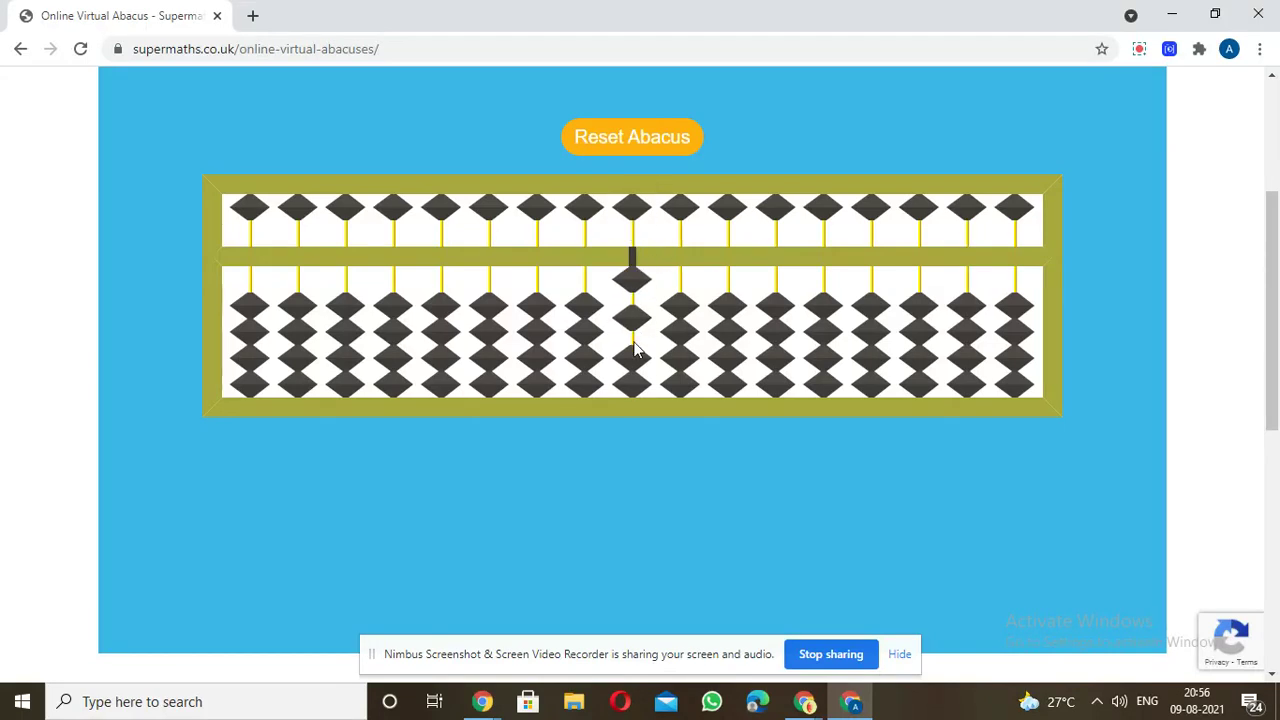
pyautogui.click(640, 362)
pyautogui.click(640, 383)
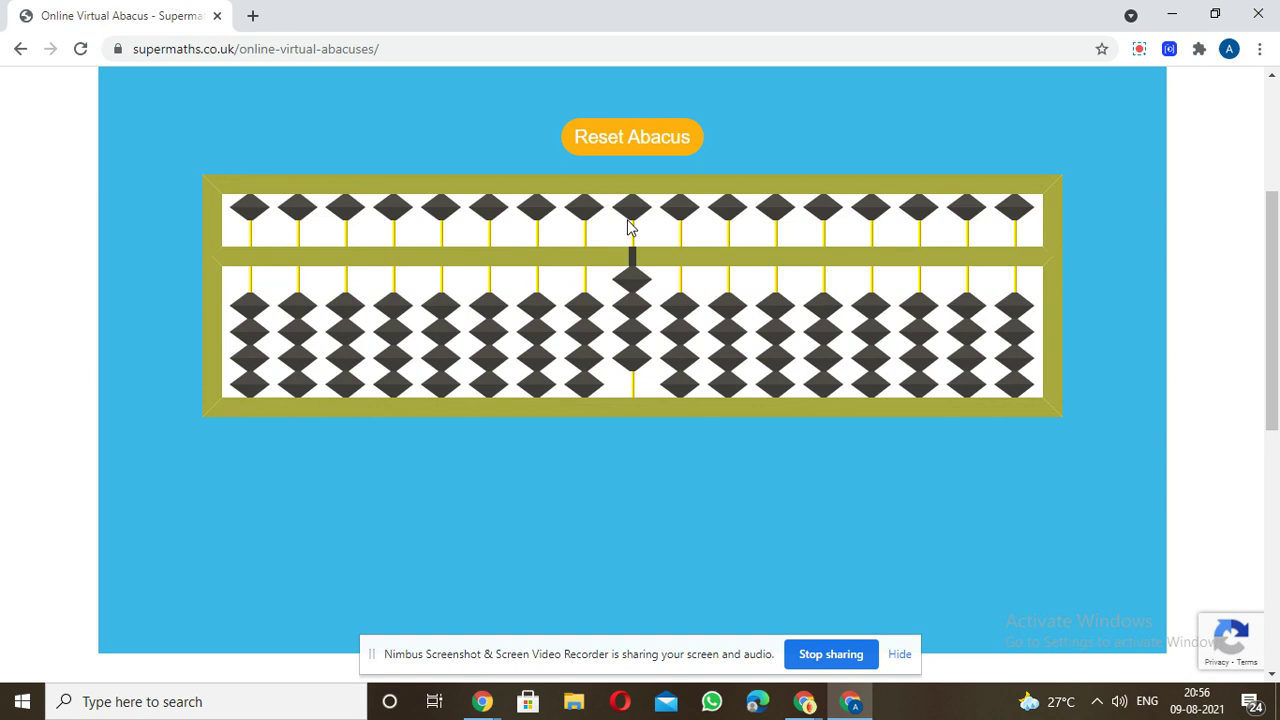
pyautogui.click(629, 216)
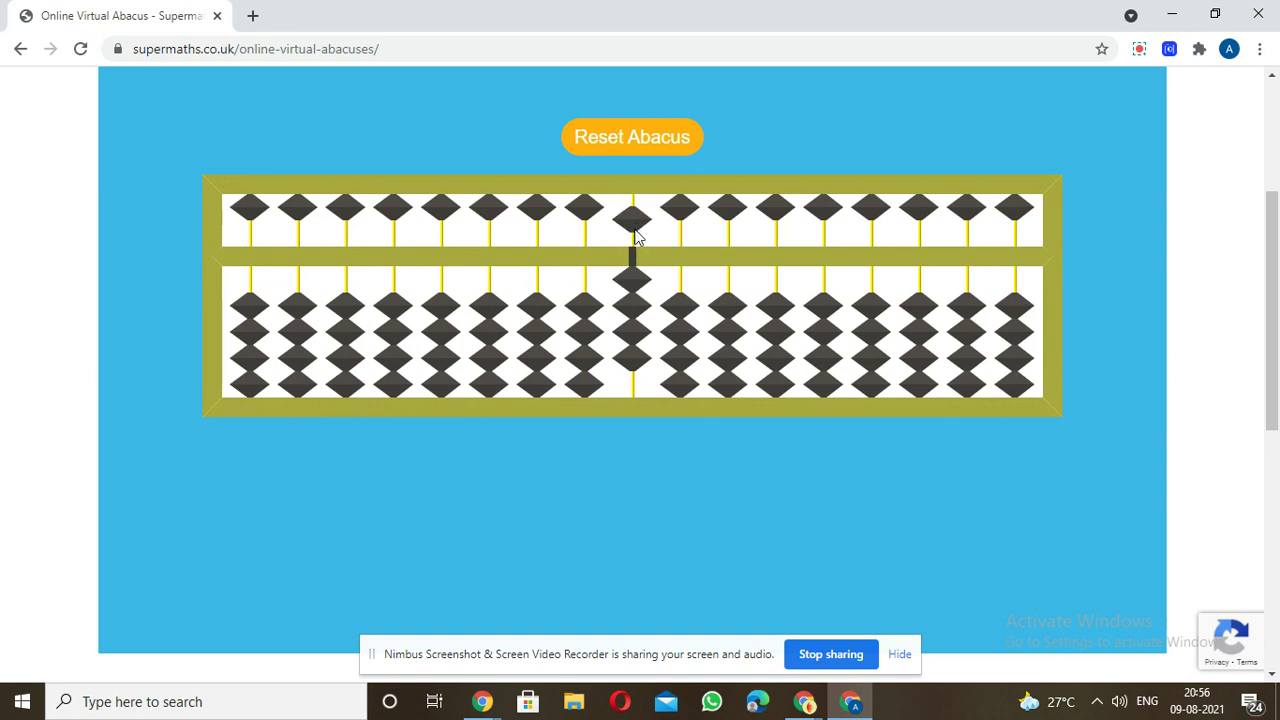
# Clear the centre rod to 1, then count up through 2, 3 and 4.
pyautogui.click(638, 241)
pyautogui.click(634, 285)
pyautogui.click(632, 310)
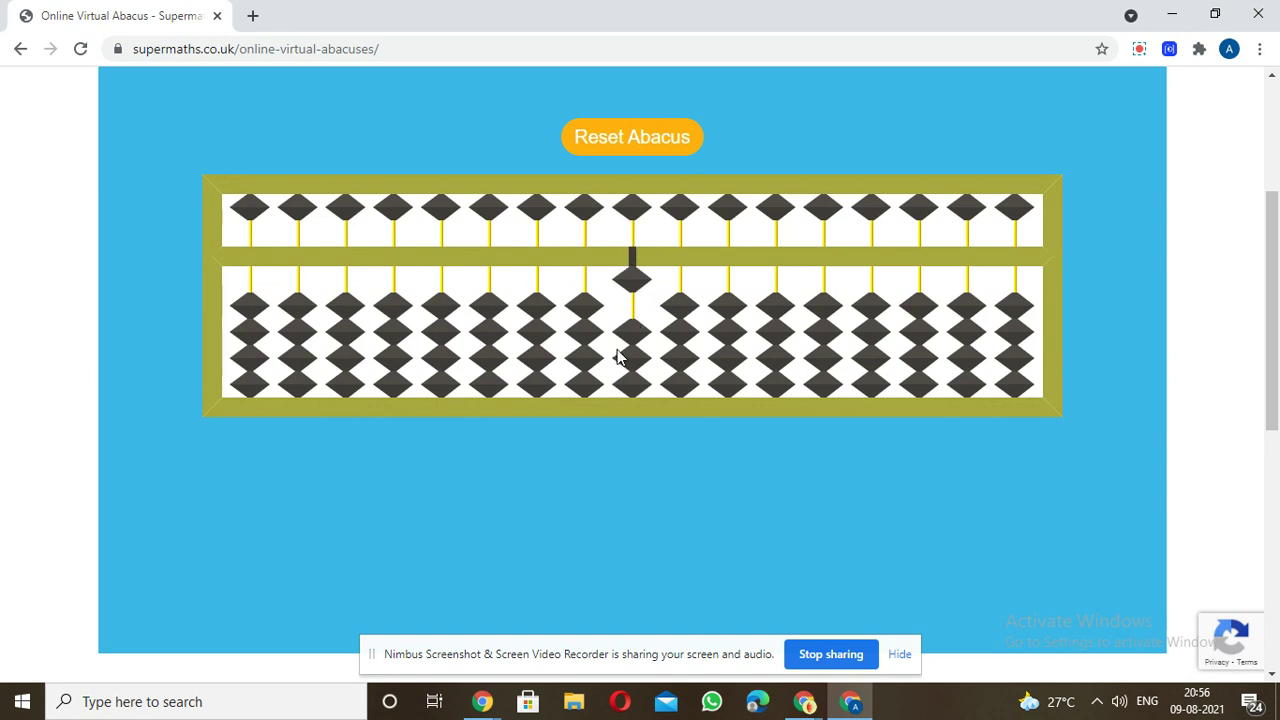
pyautogui.click(638, 345)
pyautogui.click(634, 360)
pyautogui.click(632, 385)
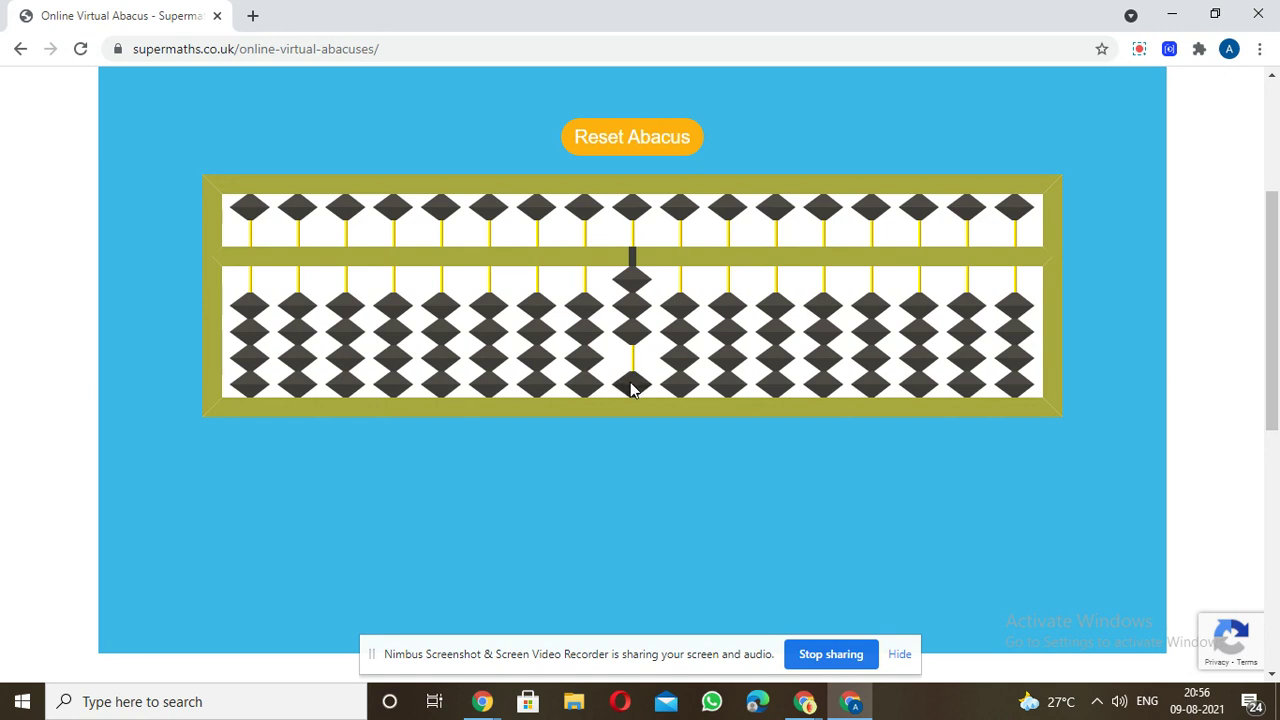
# Set the centre rod to 6, raise it to 9, then clear it to zero.
pyautogui.click(630, 302)
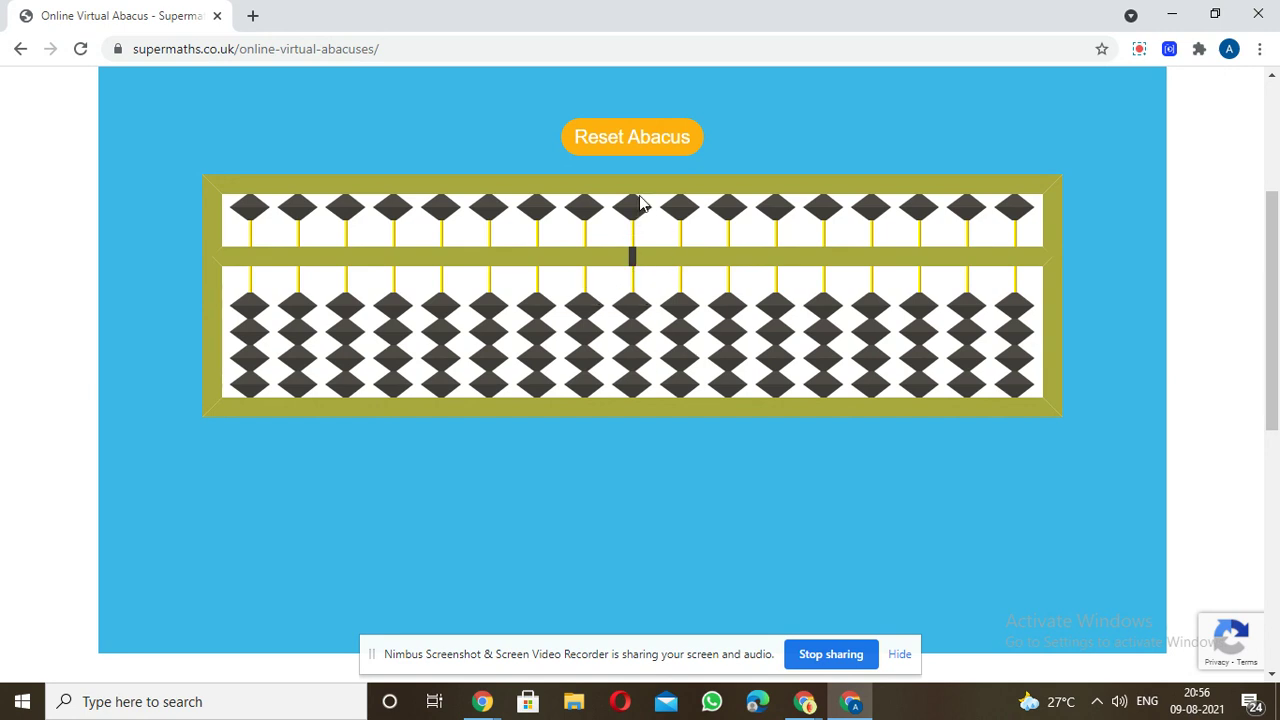
pyautogui.click(642, 207)
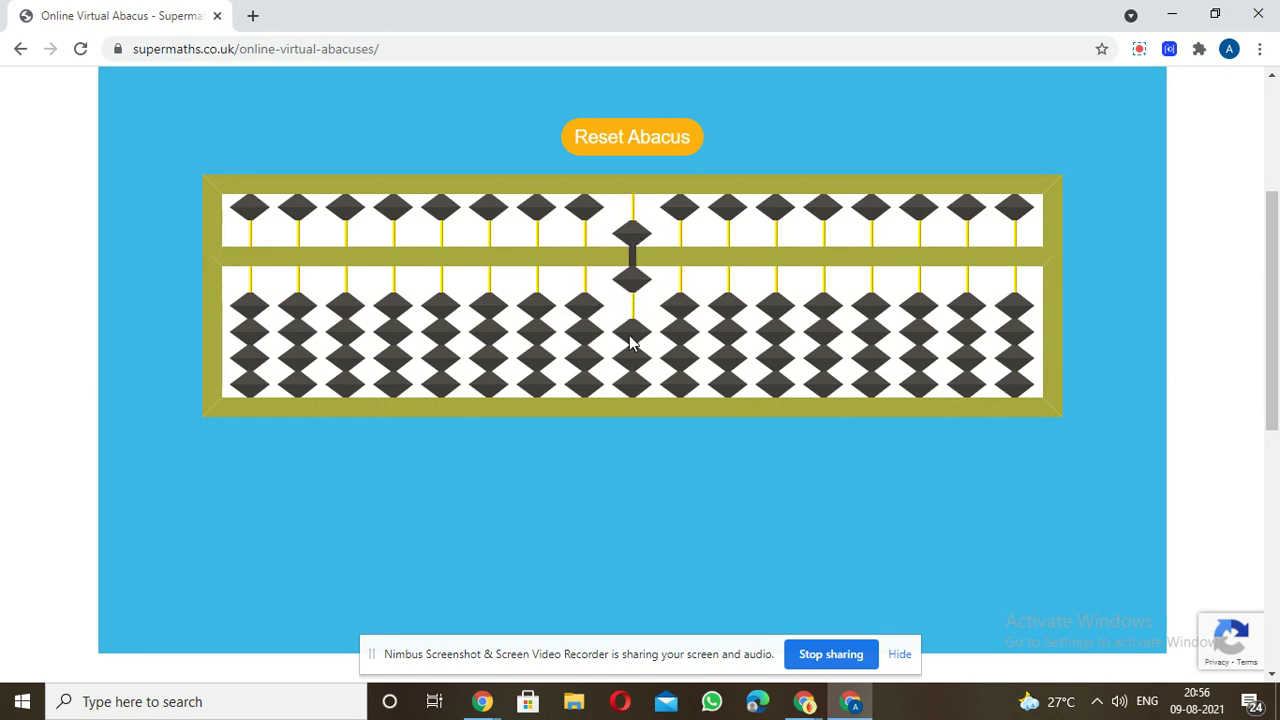
pyautogui.click(630, 340)
pyautogui.click(639, 269)
pyautogui.click(637, 241)
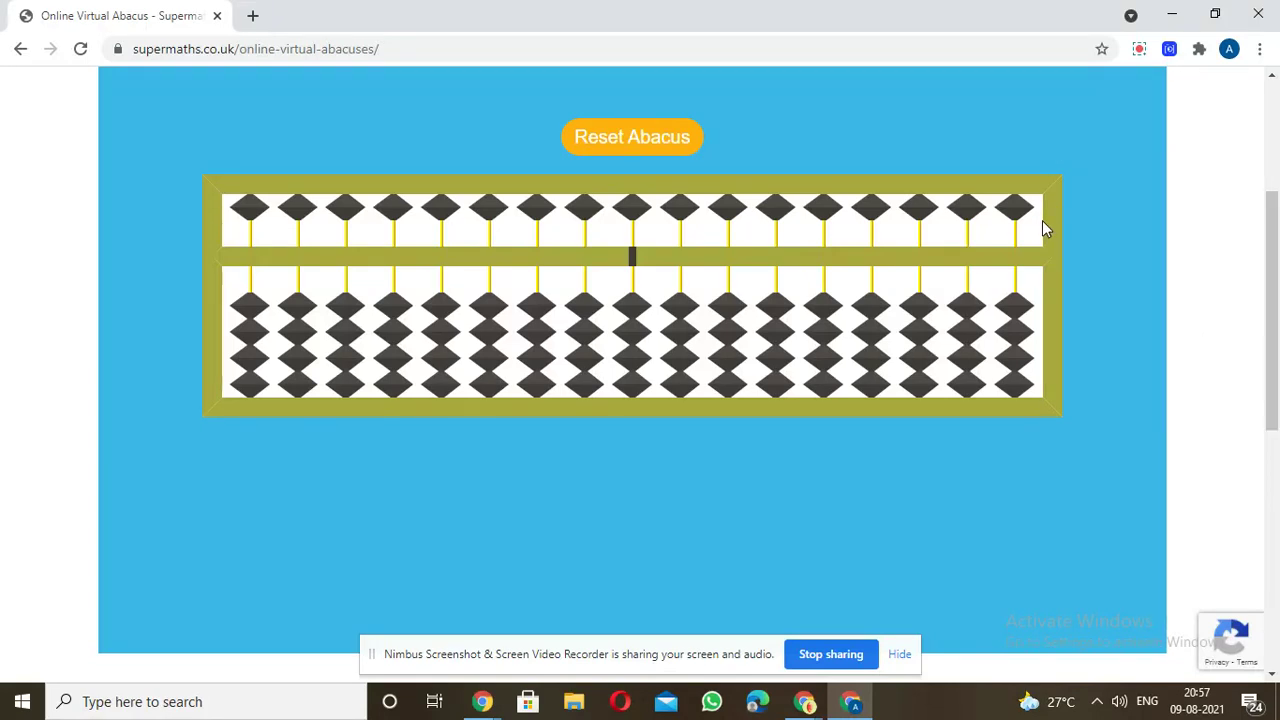
# Return the unit marker to the centre rod and set the units to 9.
pyautogui.click(1018, 258)
pyautogui.click(632, 257)
pyautogui.click(620, 313)
pyautogui.click(634, 386)
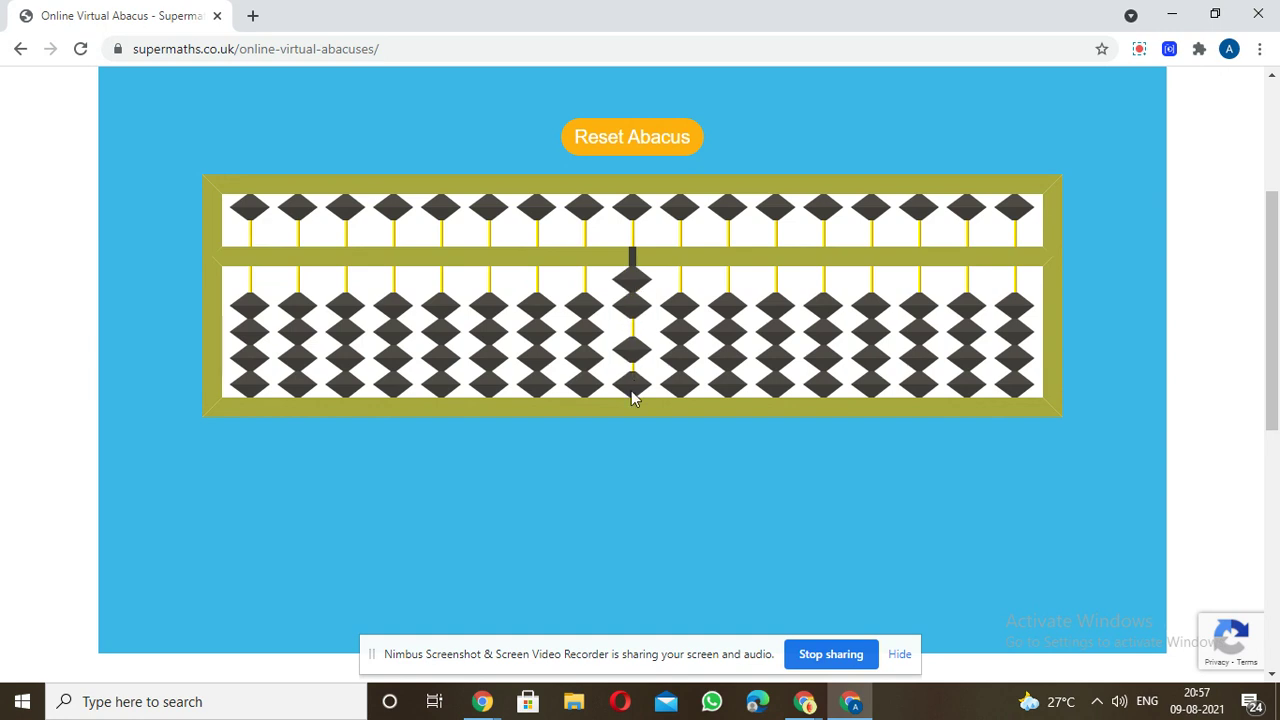
pyautogui.click(643, 220)
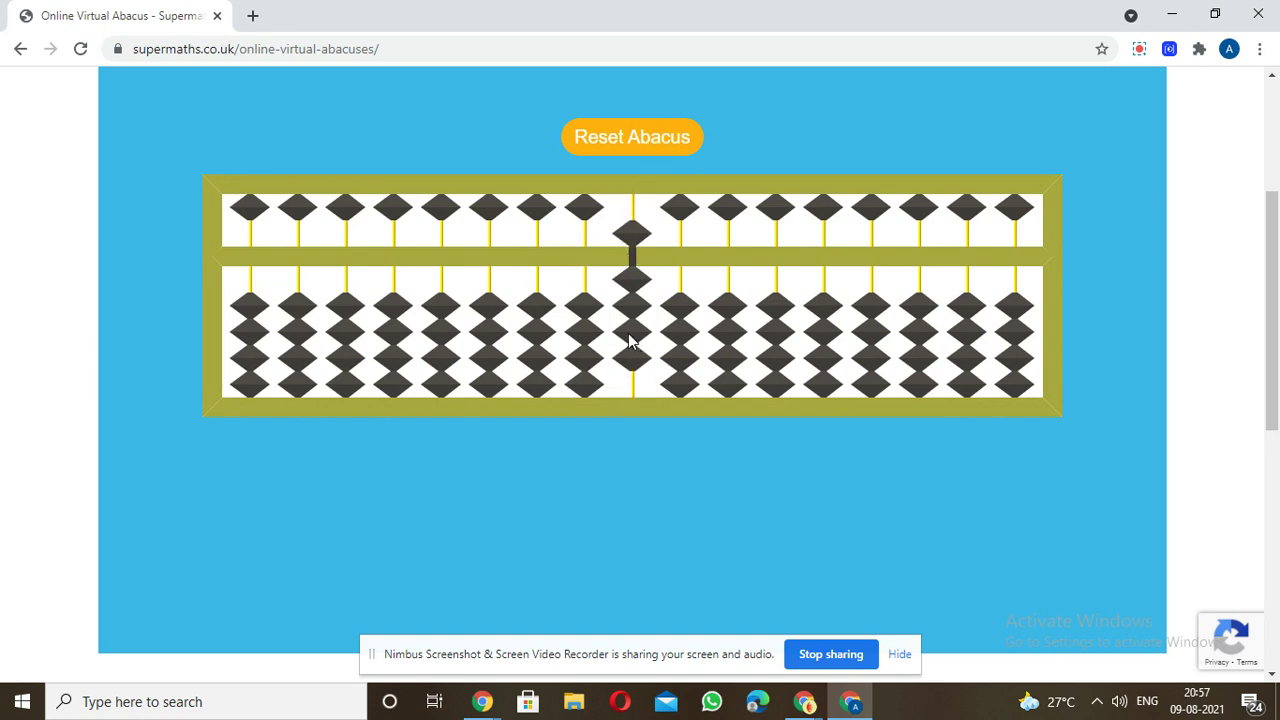
# Count 4 tens on the rod left of centre, then drop those beads.
pyautogui.click(590, 312)
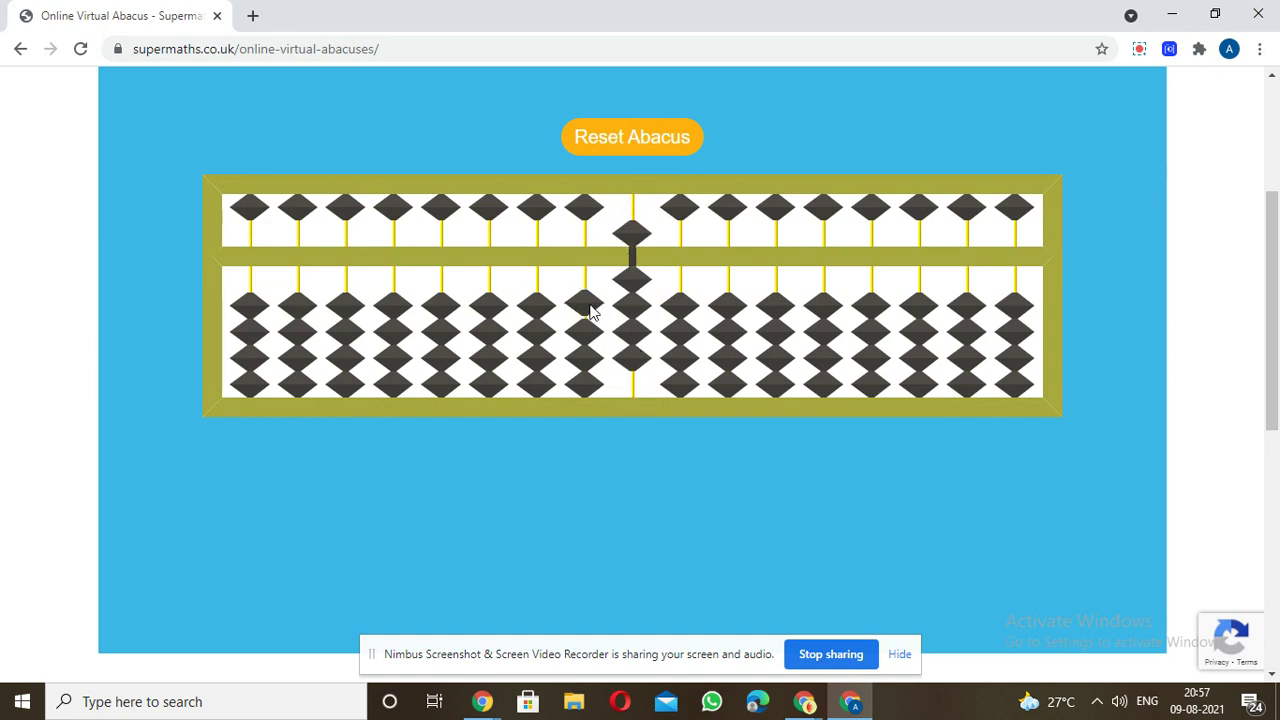
pyautogui.click(589, 330)
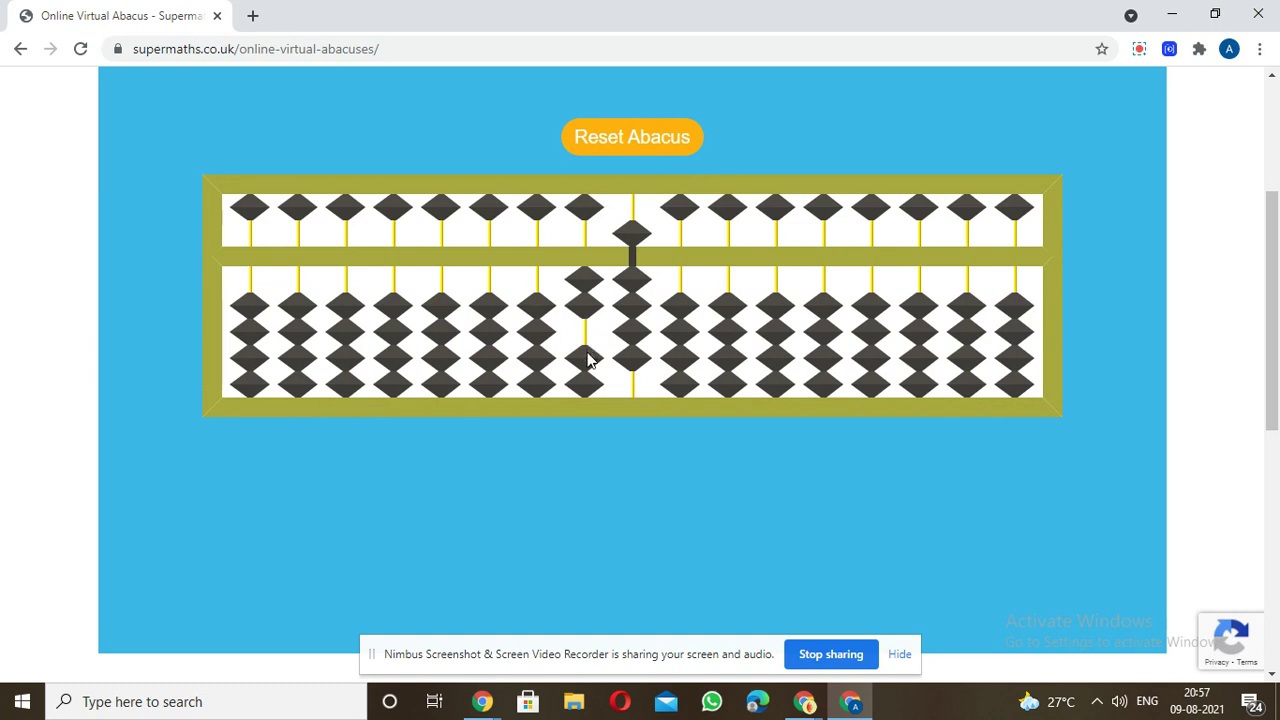
pyautogui.click(587, 358)
pyautogui.click(584, 382)
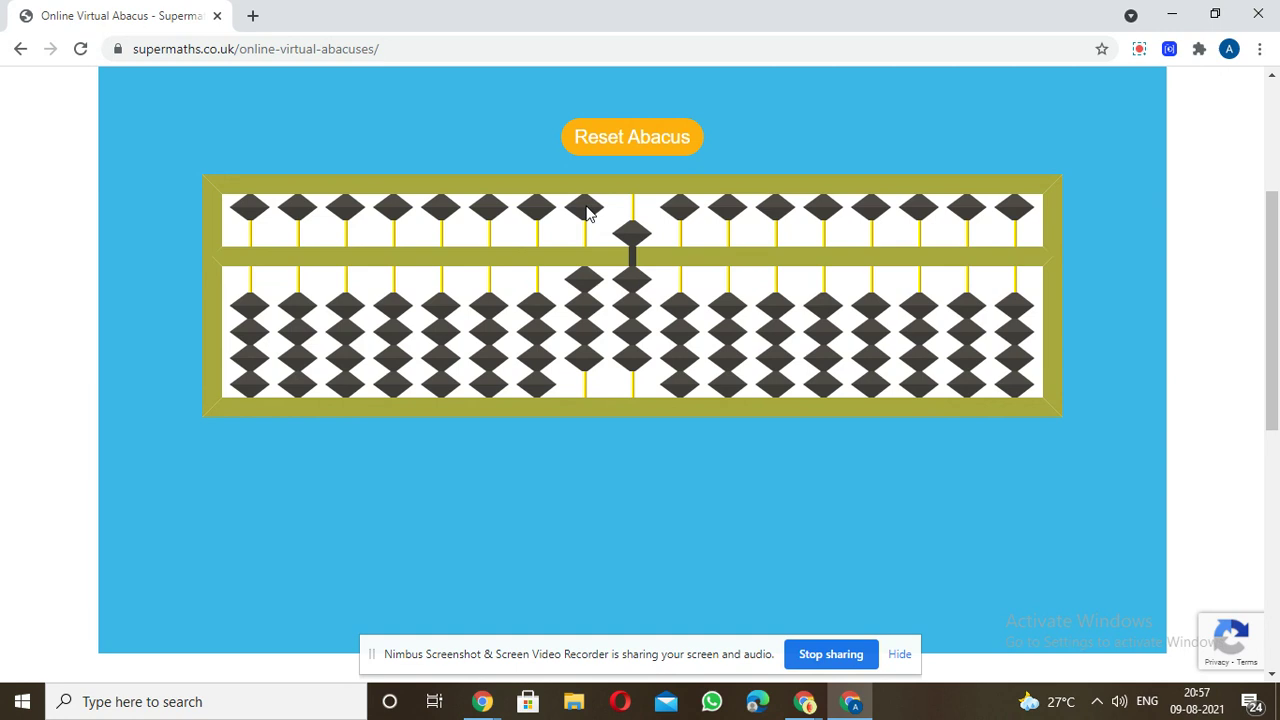
pyautogui.click(586, 279)
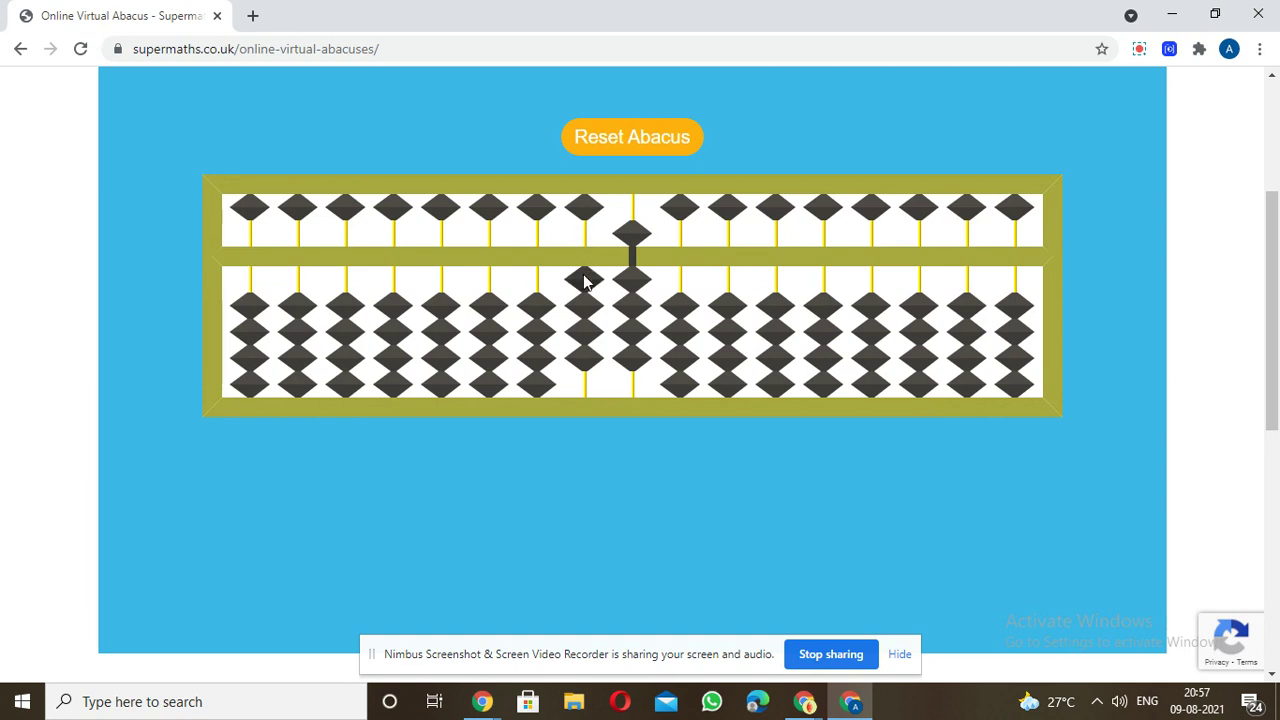
# Add the tens five-bead and four lower beads to make 99, then reset the tens rod.
pyautogui.click(590, 214)
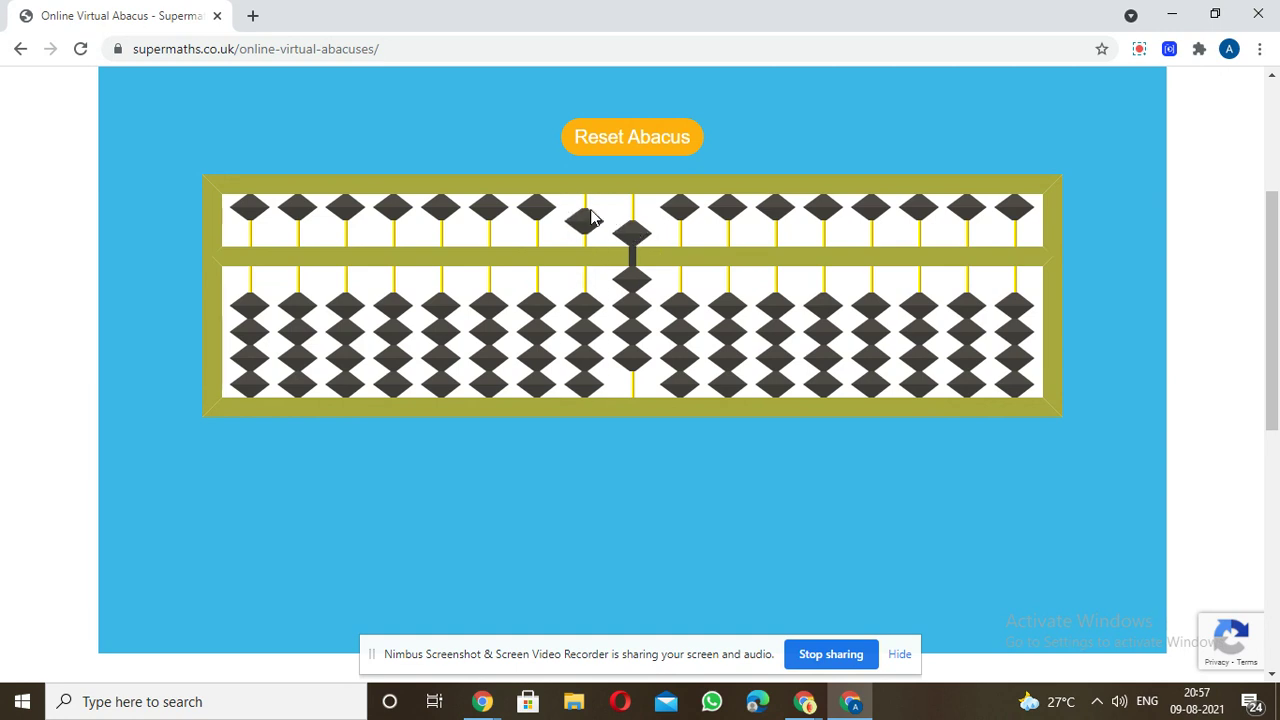
pyautogui.click(586, 306)
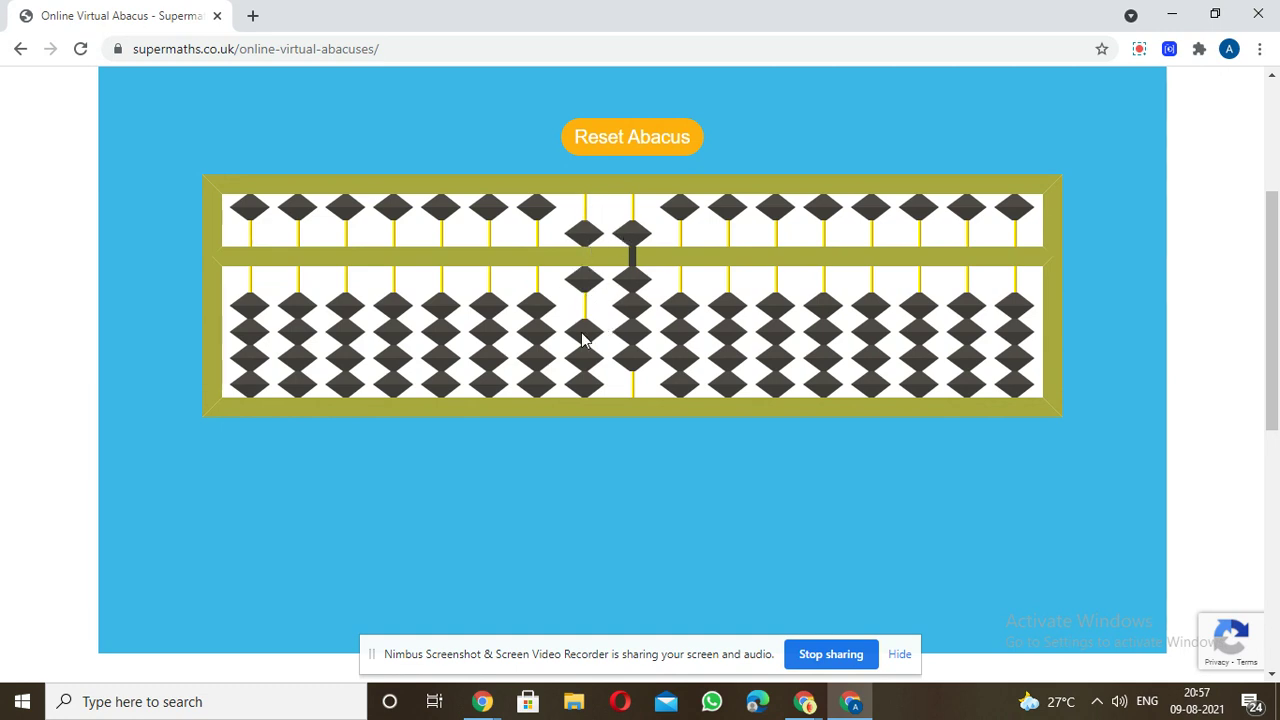
pyautogui.click(583, 336)
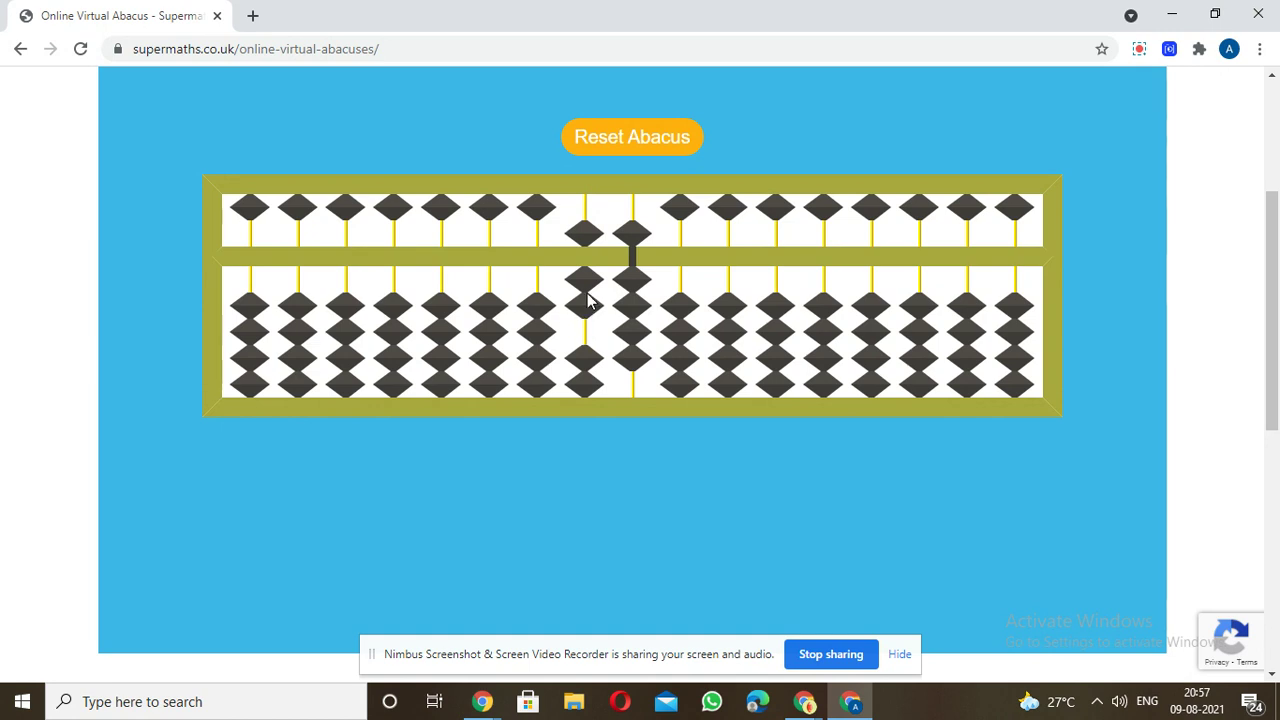
pyautogui.click(583, 362)
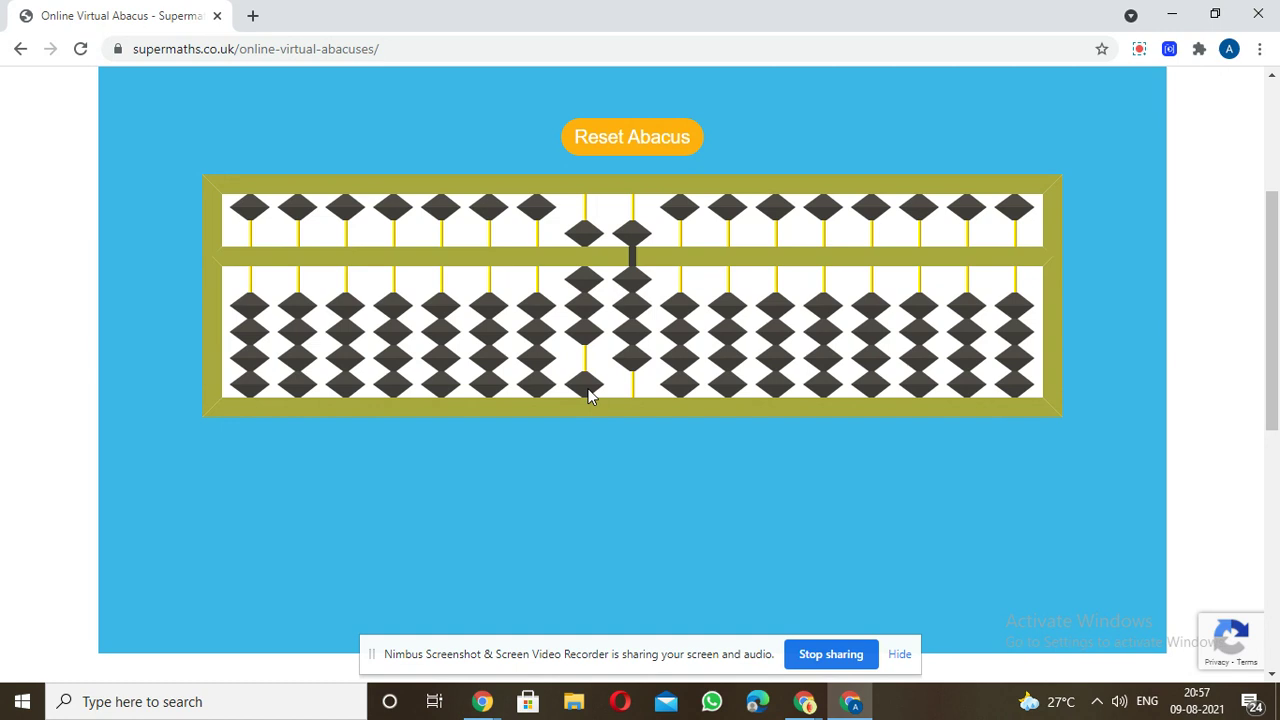
pyautogui.click(585, 385)
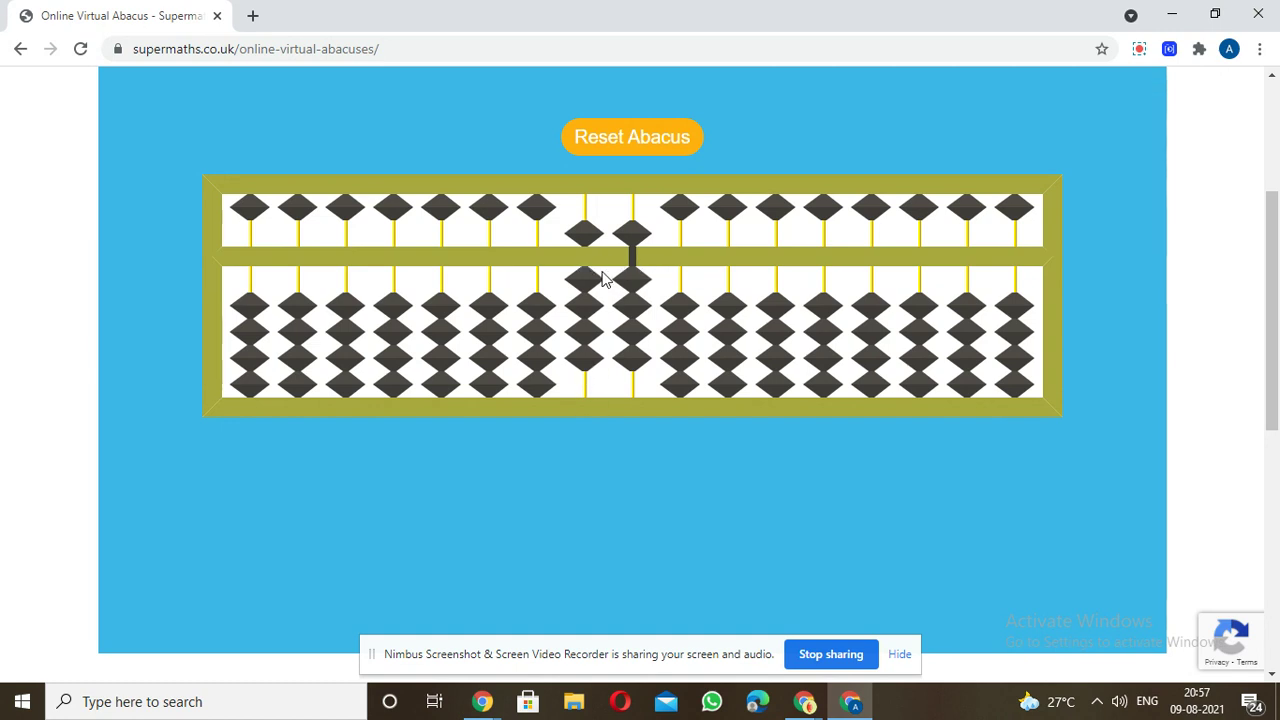
pyautogui.click(594, 280)
# Reset the tens and units rods to zero.
pyautogui.click(594, 238)
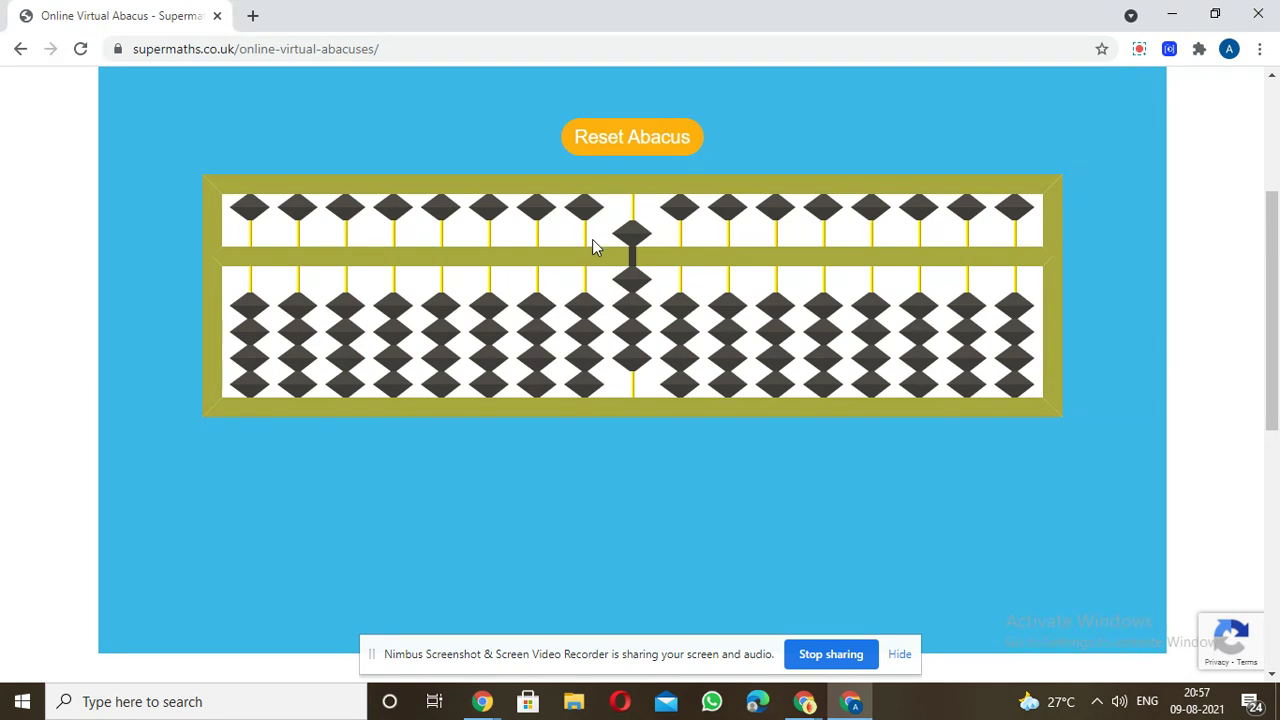
pyautogui.click(632, 290)
pyautogui.click(632, 234)
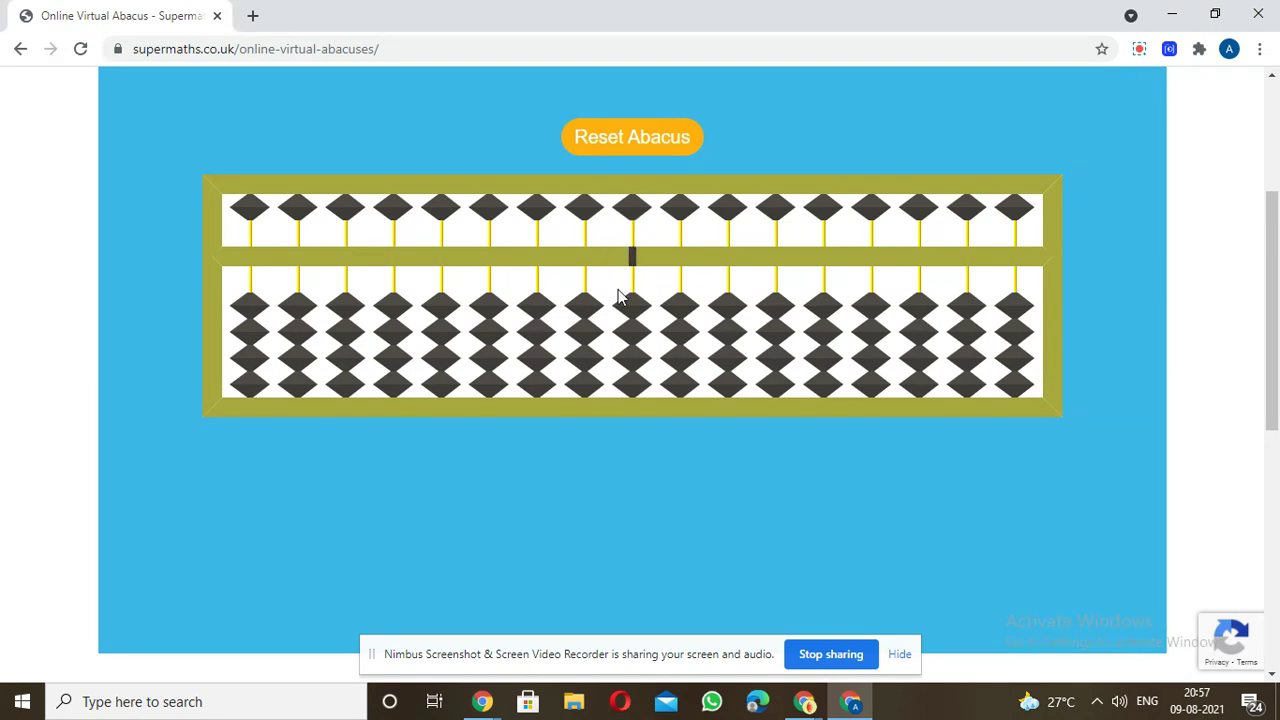
# Build 4 on the hundreds rod, then exchange those beads for its five-bead.
pyautogui.click(584, 322)
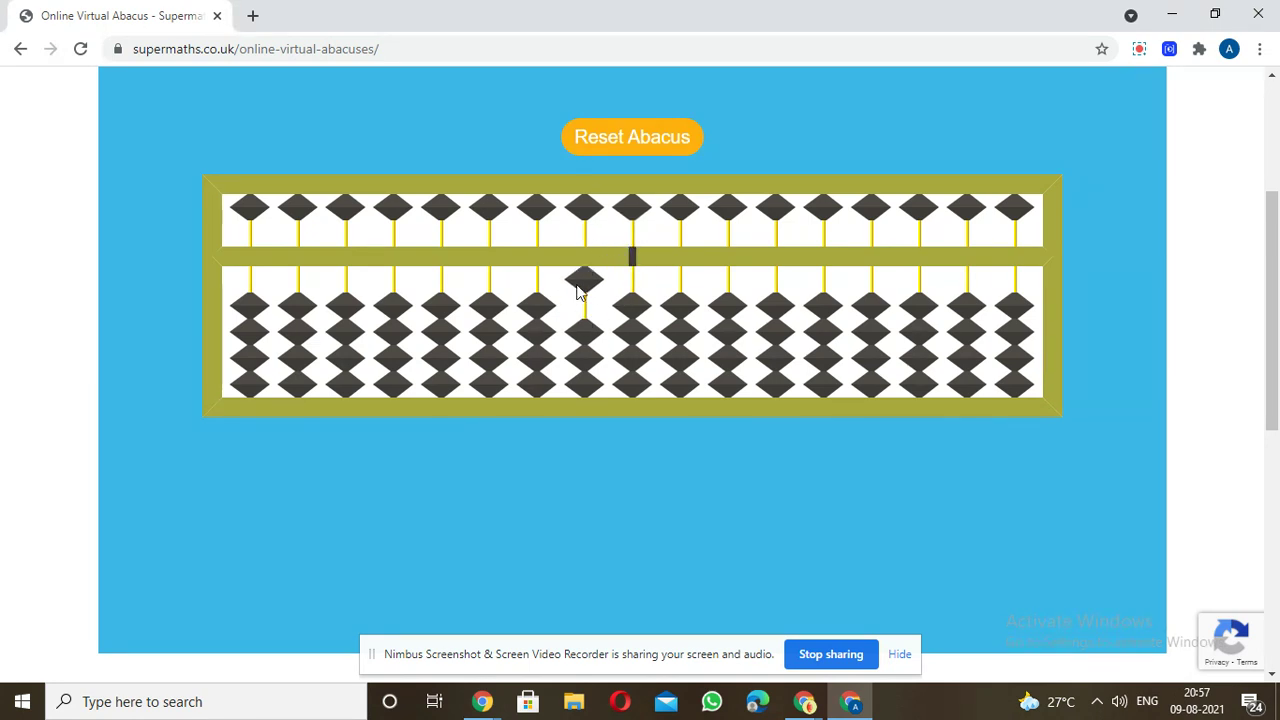
pyautogui.click(585, 284)
pyautogui.click(540, 316)
pyautogui.click(543, 331)
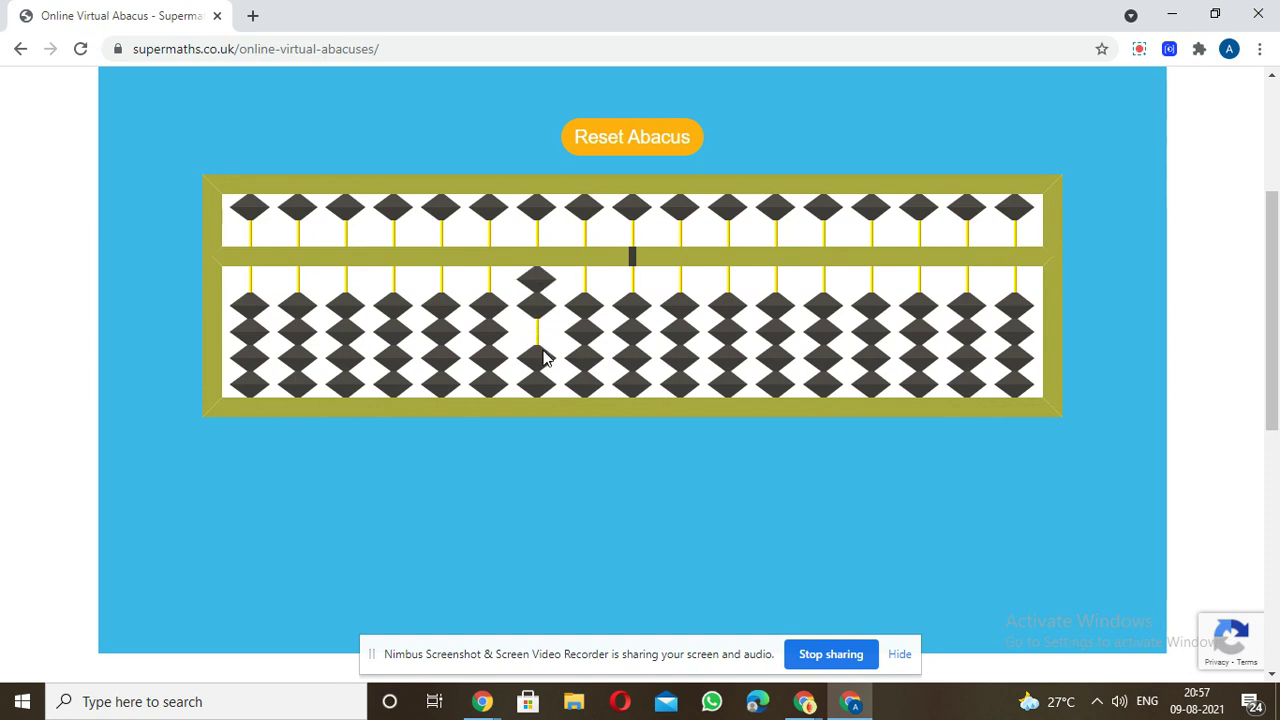
pyautogui.click(543, 364)
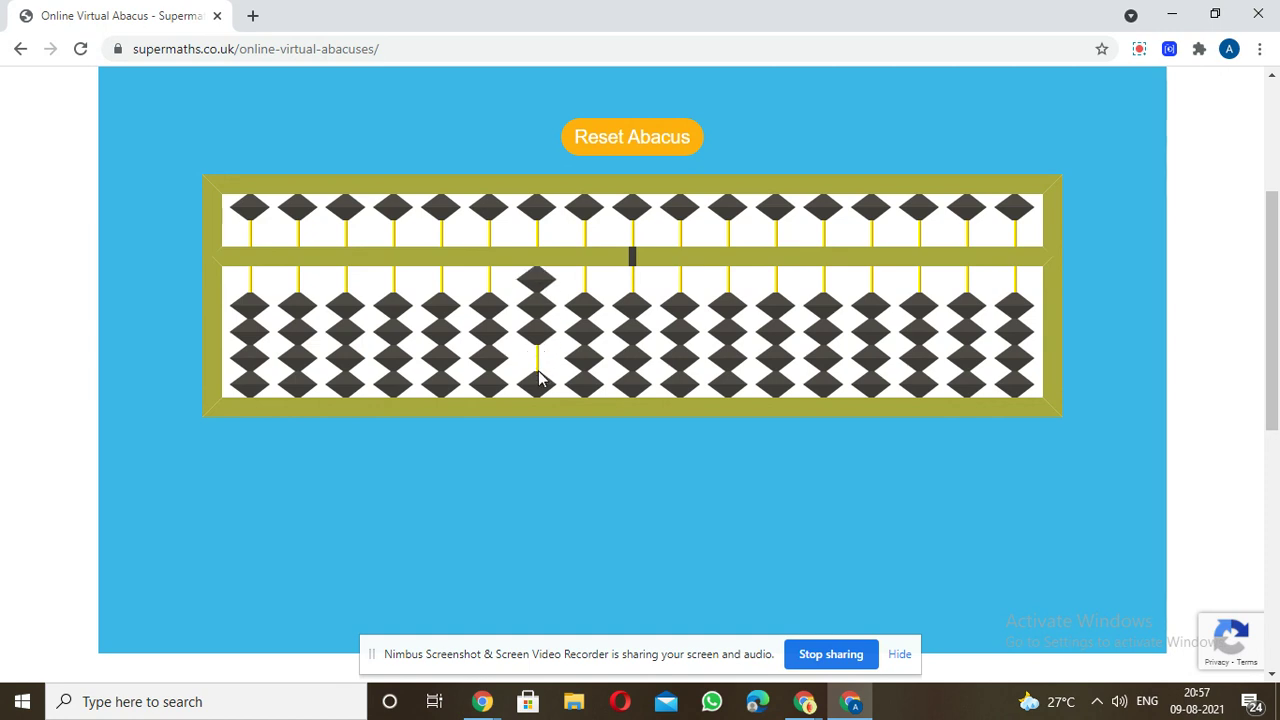
pyautogui.click(537, 279)
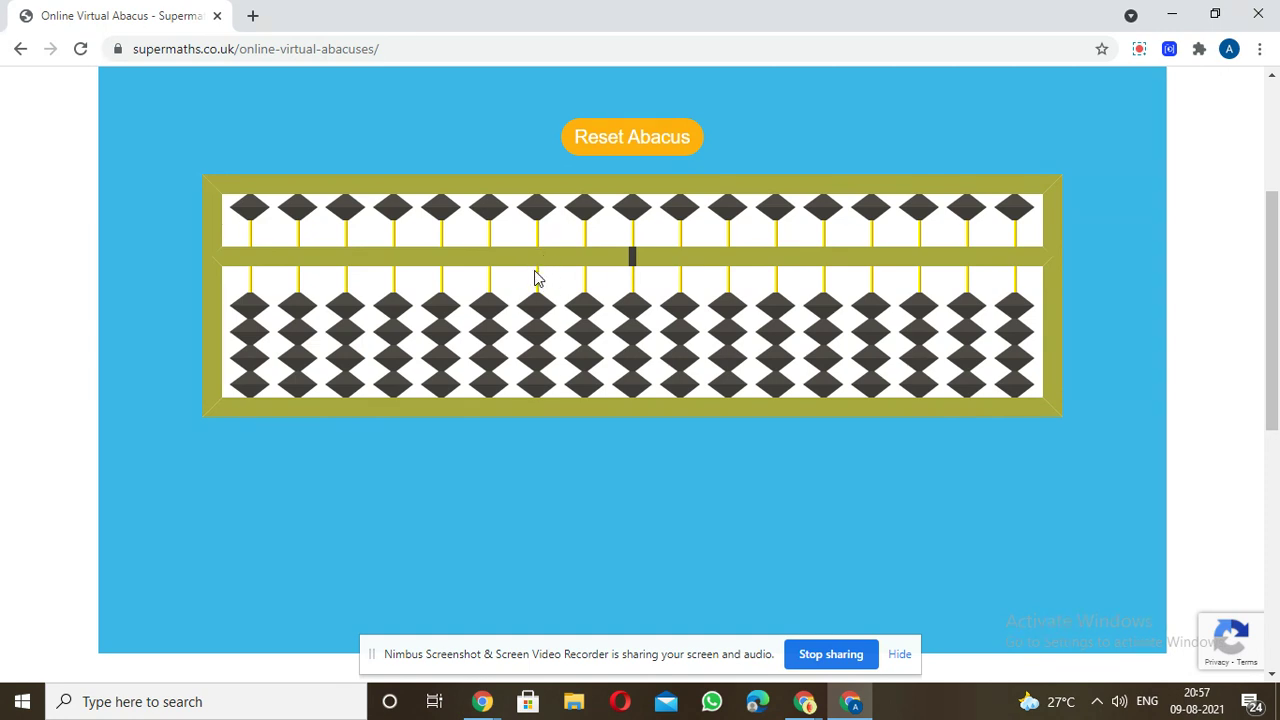
pyautogui.click(538, 214)
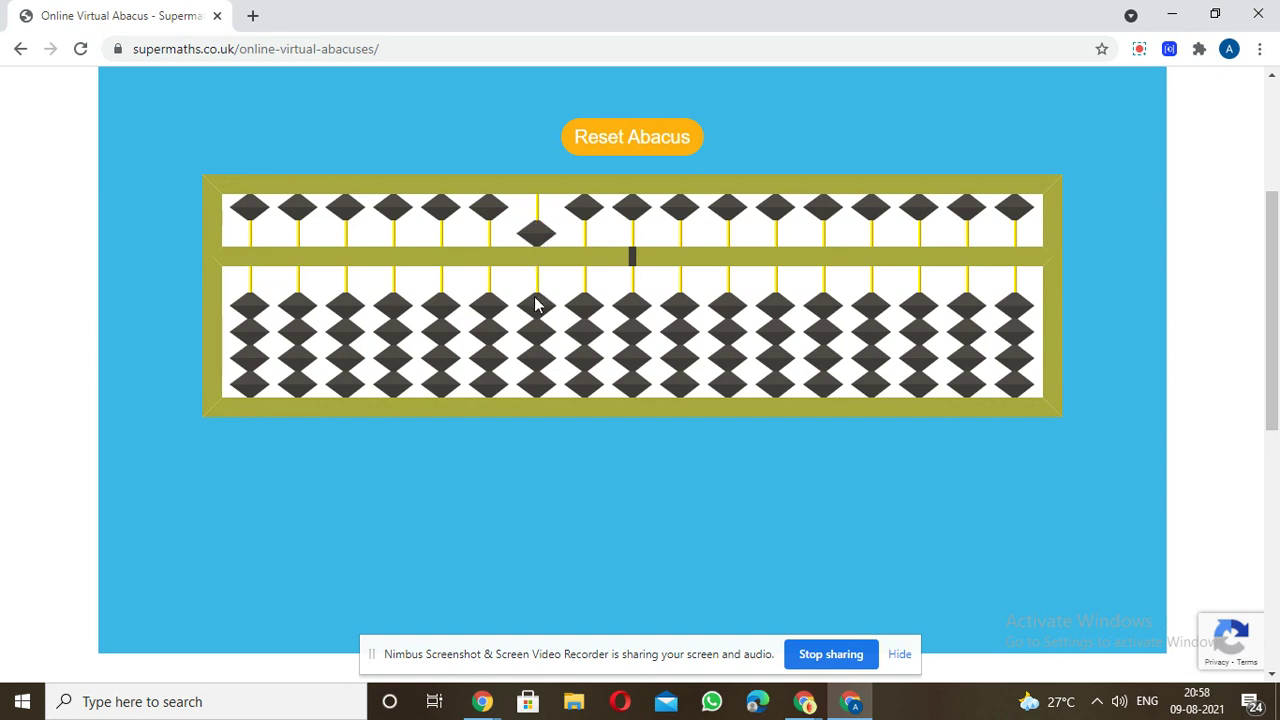
# Set 5 on the tens and units rods and add lower beads to the hundreds for 955.
pyautogui.click(598, 210)
pyautogui.click(622, 212)
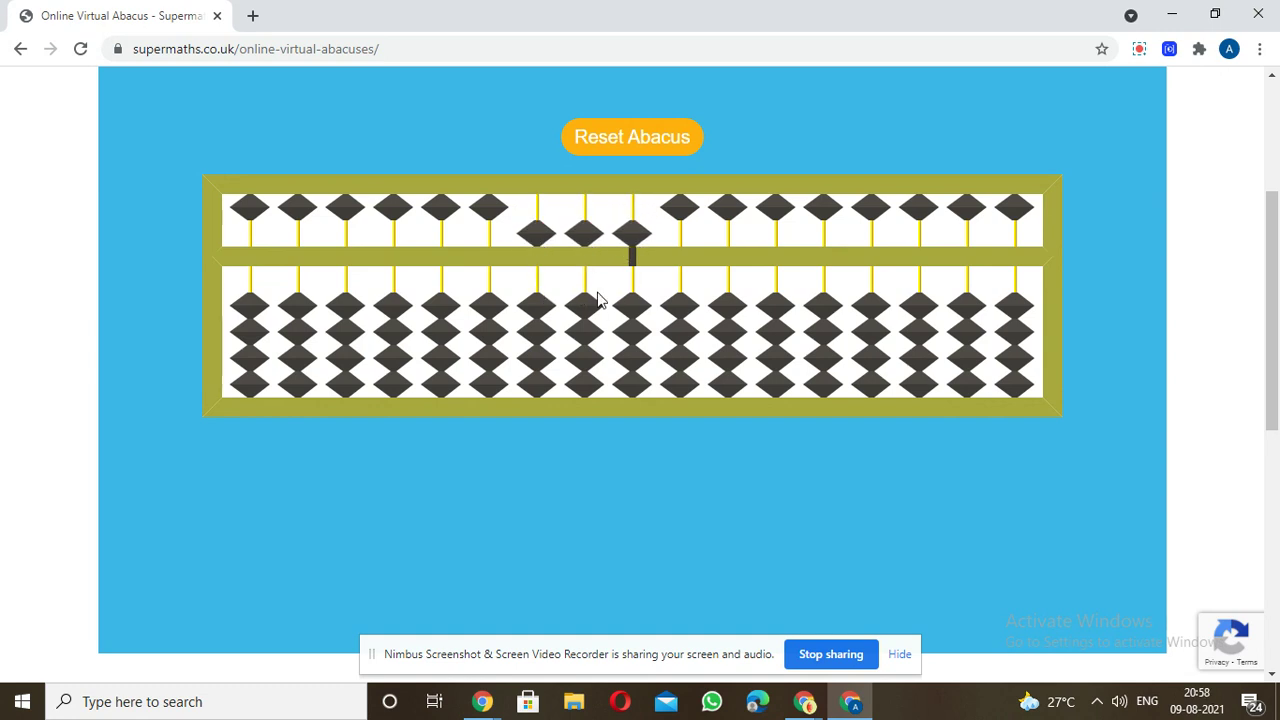
pyautogui.click(541, 310)
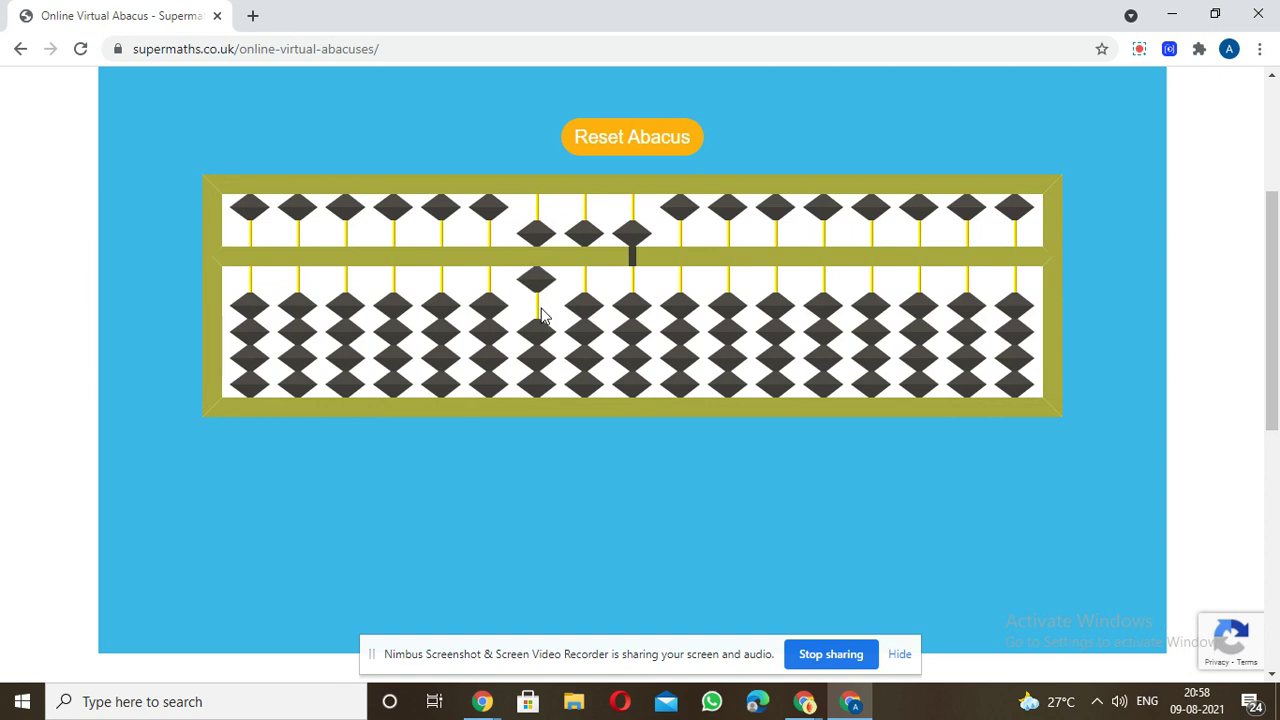
pyautogui.click(538, 330)
pyautogui.click(537, 364)
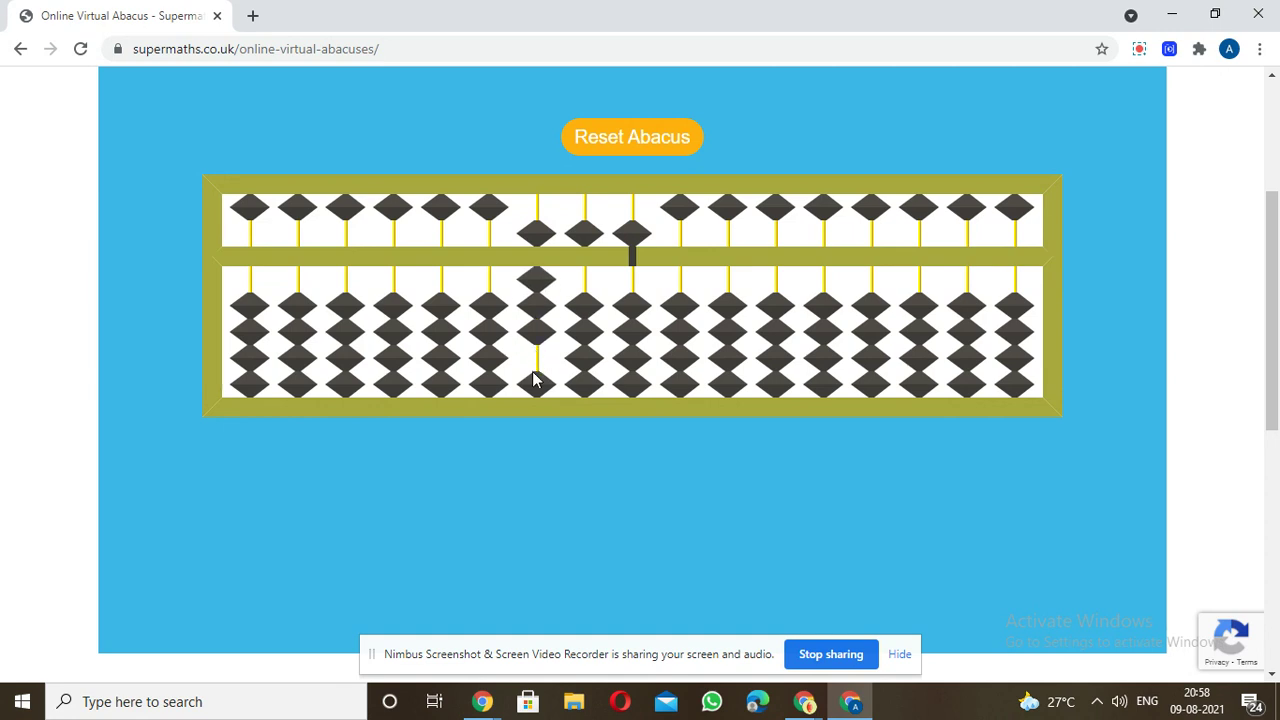
pyautogui.click(534, 386)
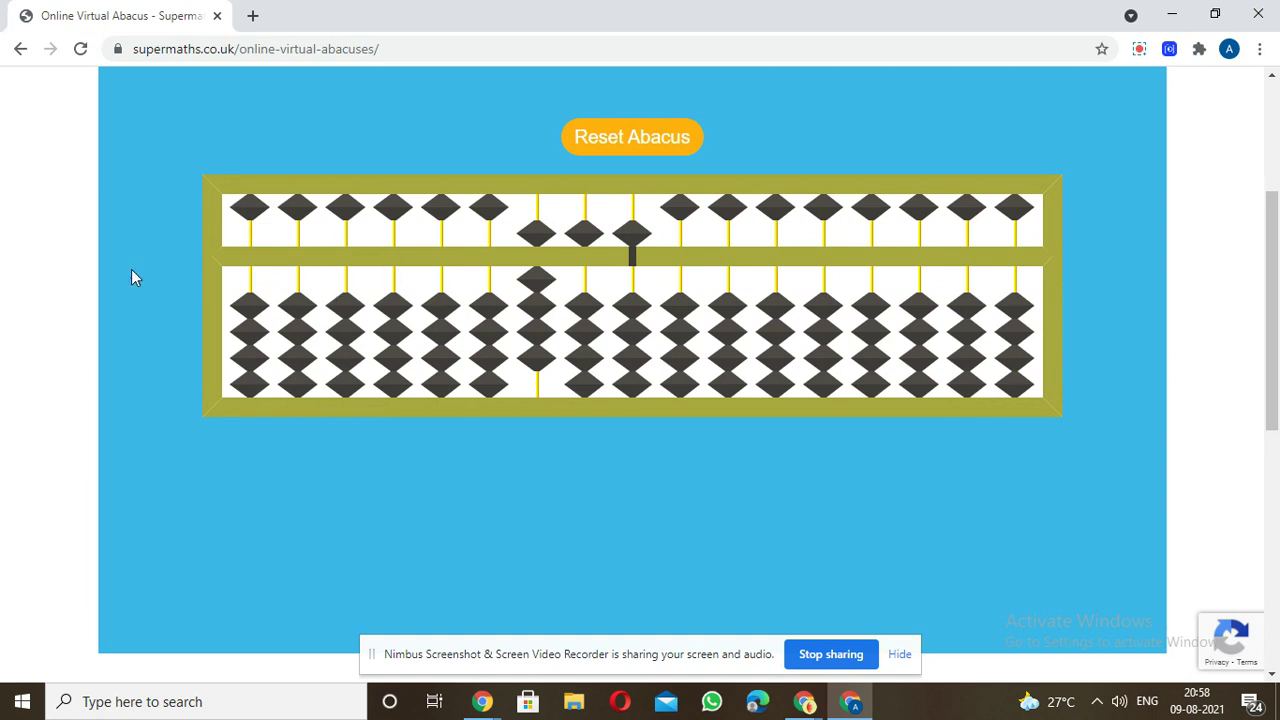
# Raise the tens rod to 9 and add units beads to reach 997.
pyautogui.click(584, 302)
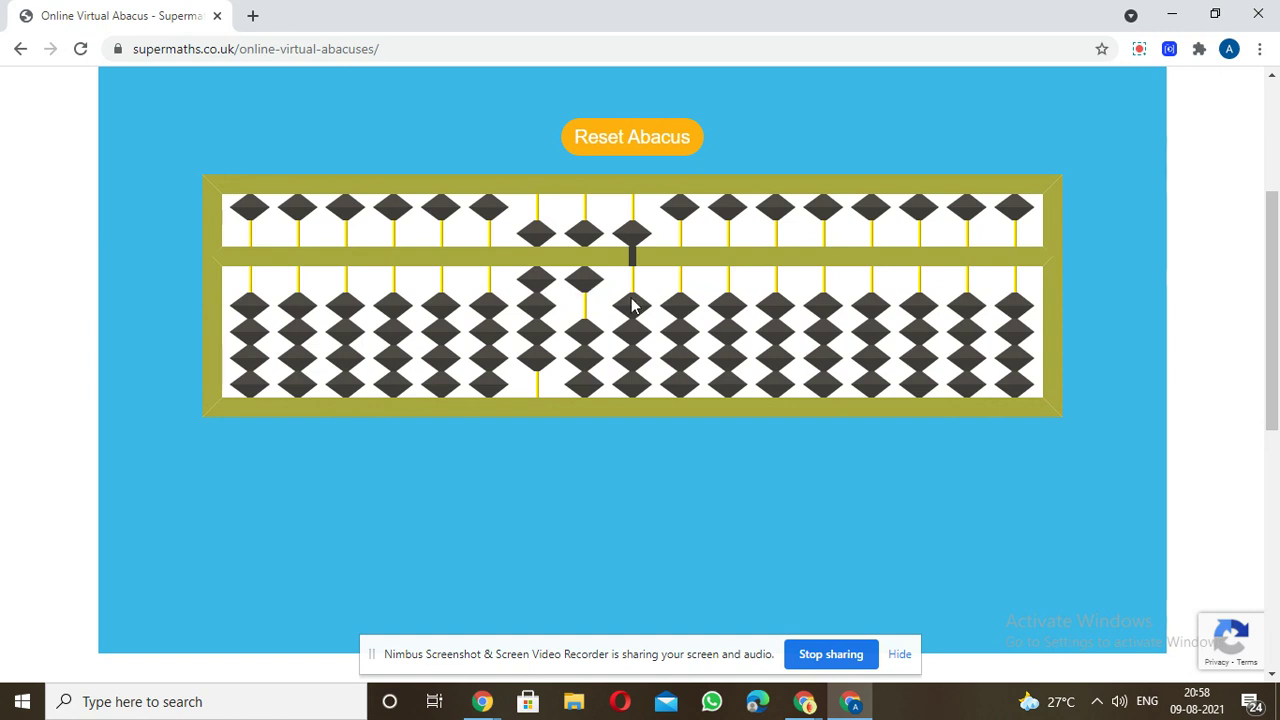
pyautogui.click(585, 356)
pyautogui.click(632, 330)
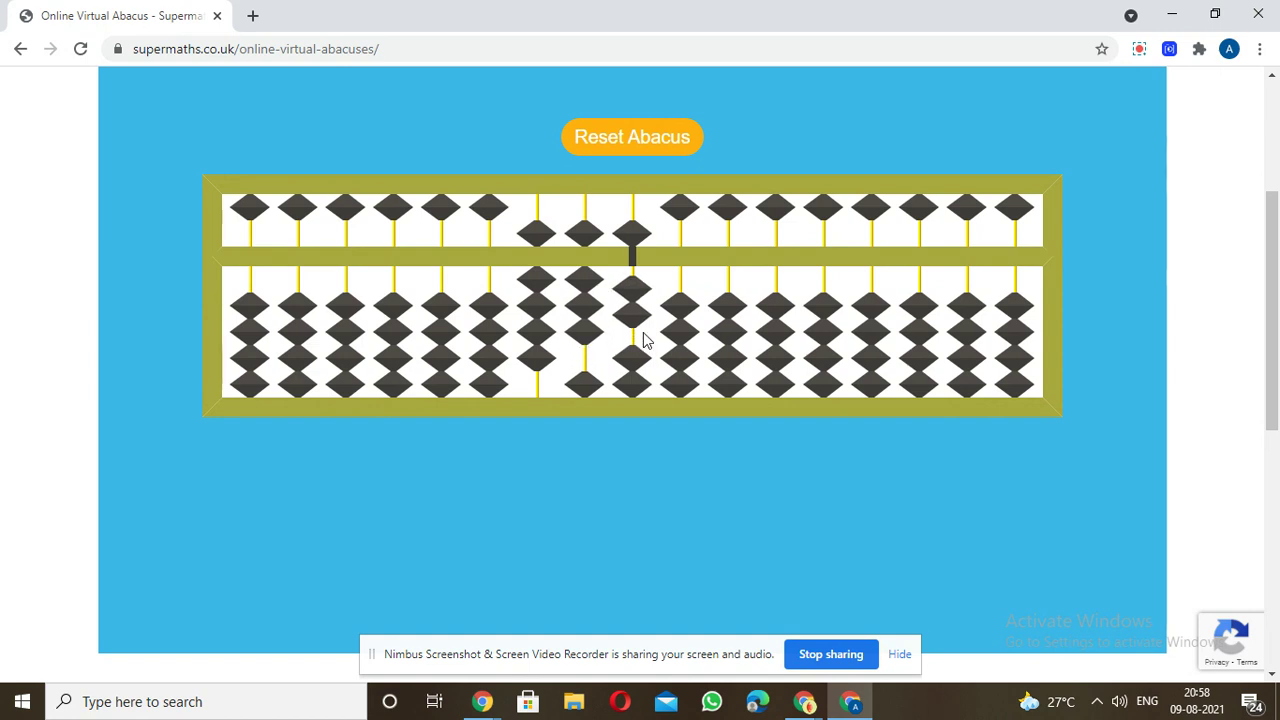
pyautogui.click(586, 384)
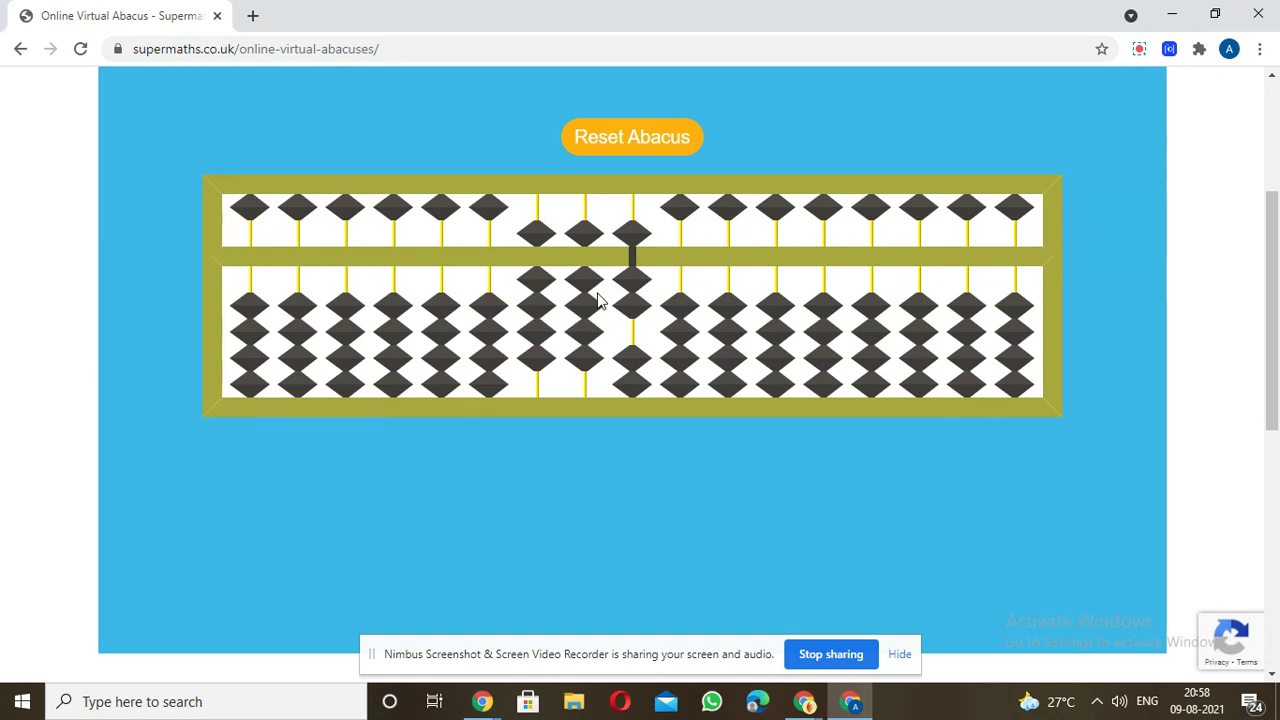
# Drop the raised beads and lift the five-beads on hundreds, tens and units to clear the abacus.
pyautogui.click(586, 284)
pyautogui.click(538, 280)
pyautogui.click(543, 240)
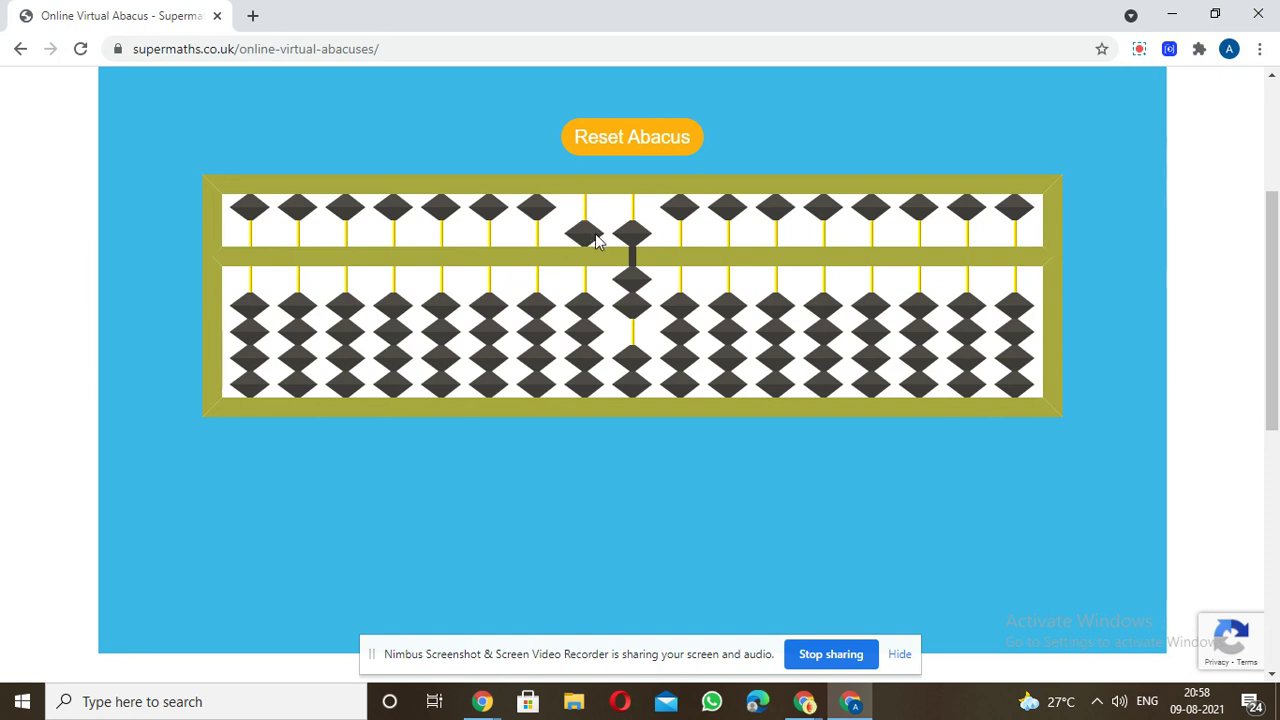
pyautogui.click(620, 234)
pyautogui.click(632, 280)
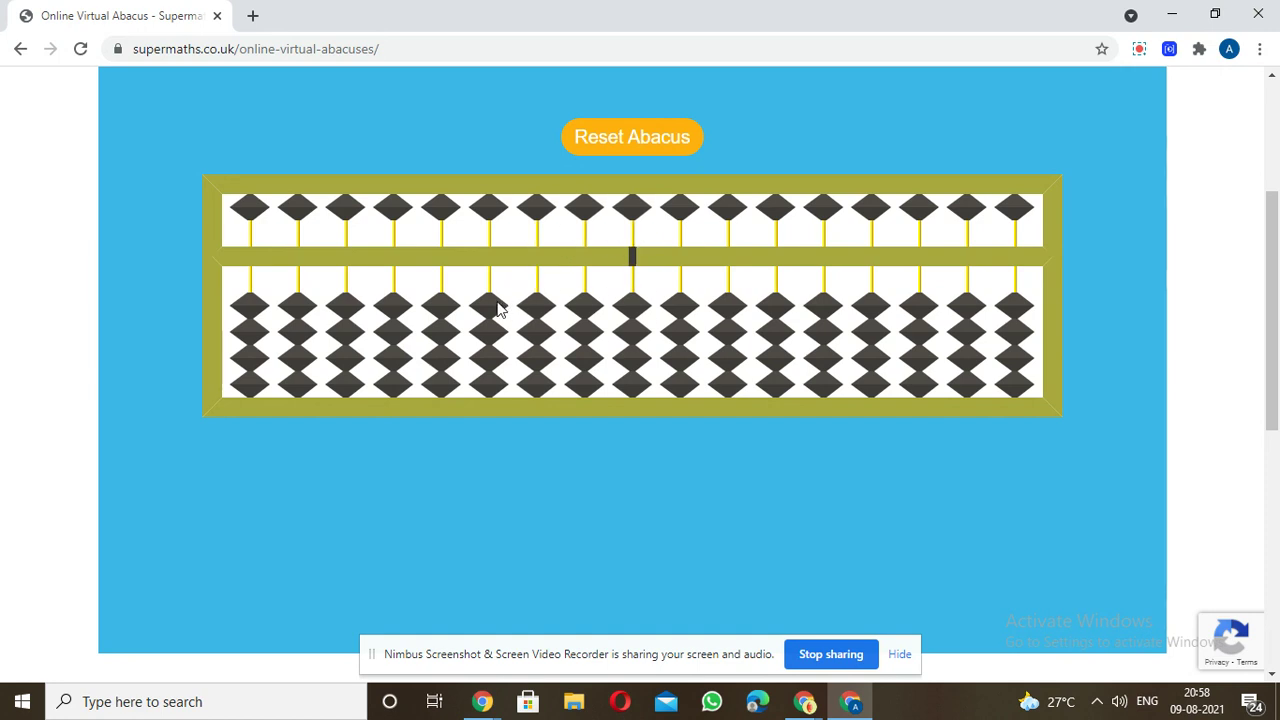
pyautogui.click(622, 306)
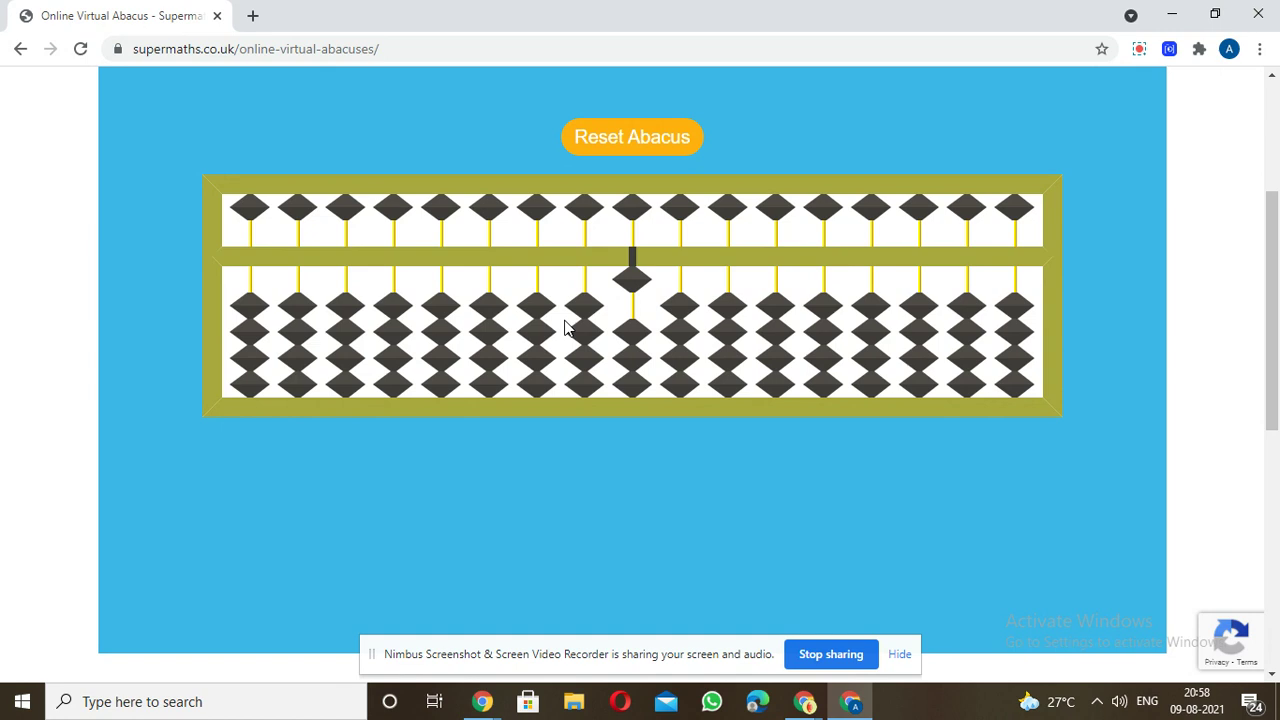
pyautogui.click(578, 310)
pyautogui.click(540, 307)
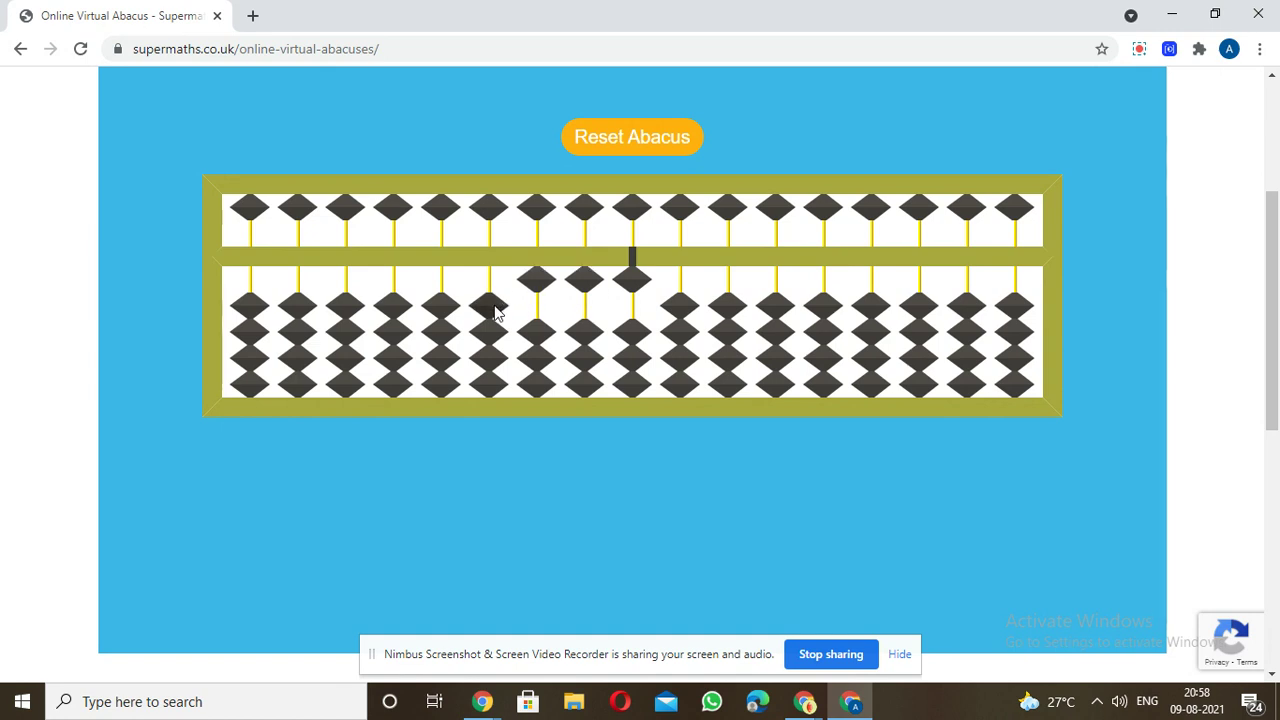
pyautogui.click(492, 305)
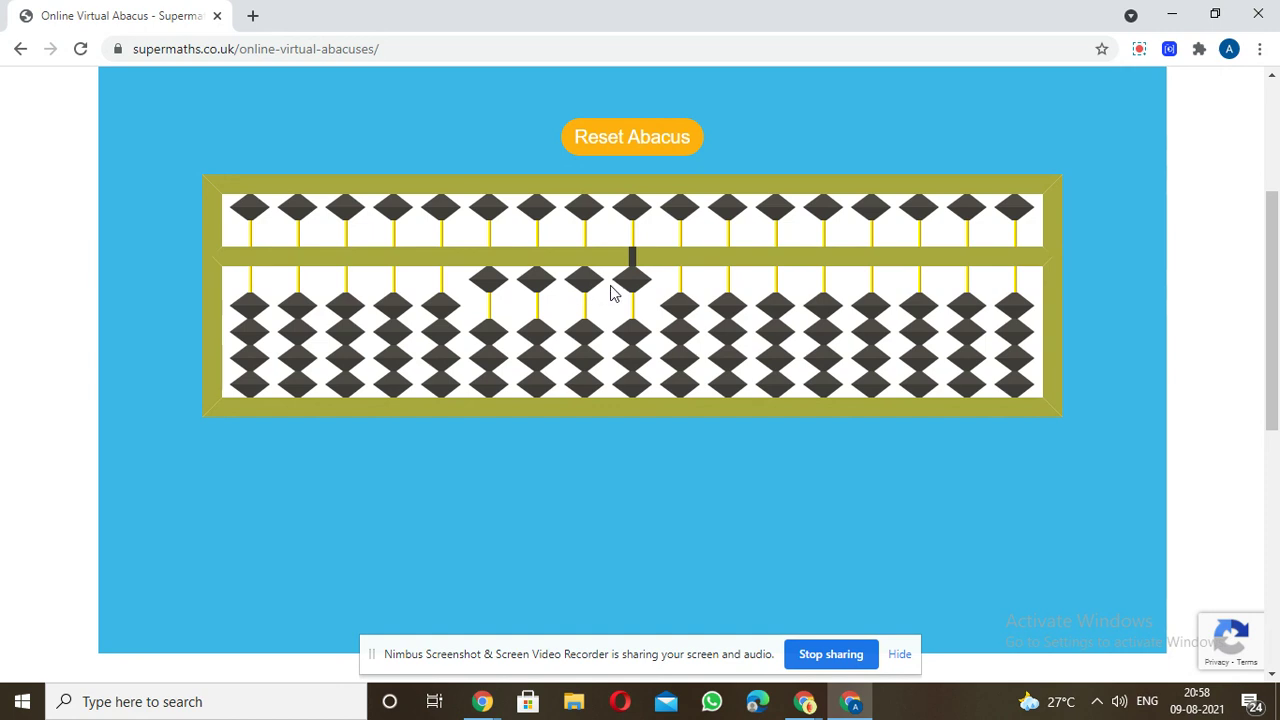
pyautogui.click(586, 330)
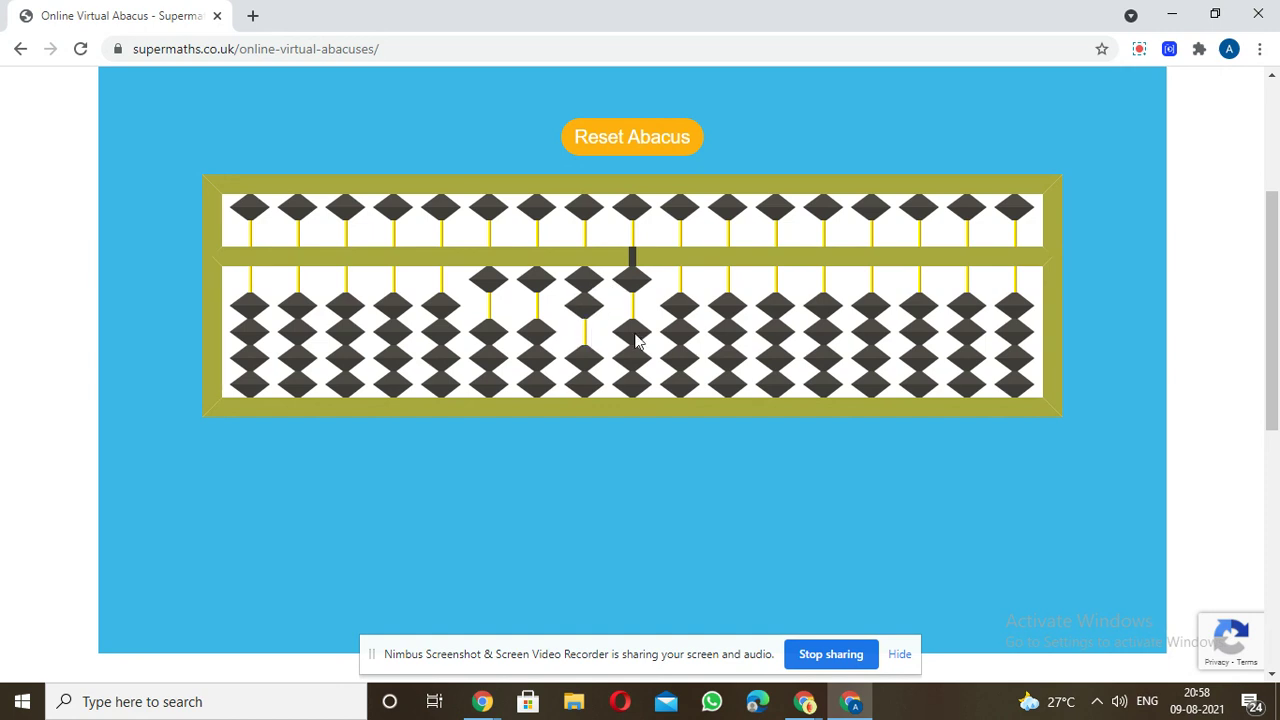
pyautogui.click(632, 330)
pyautogui.click(604, 312)
pyautogui.click(623, 306)
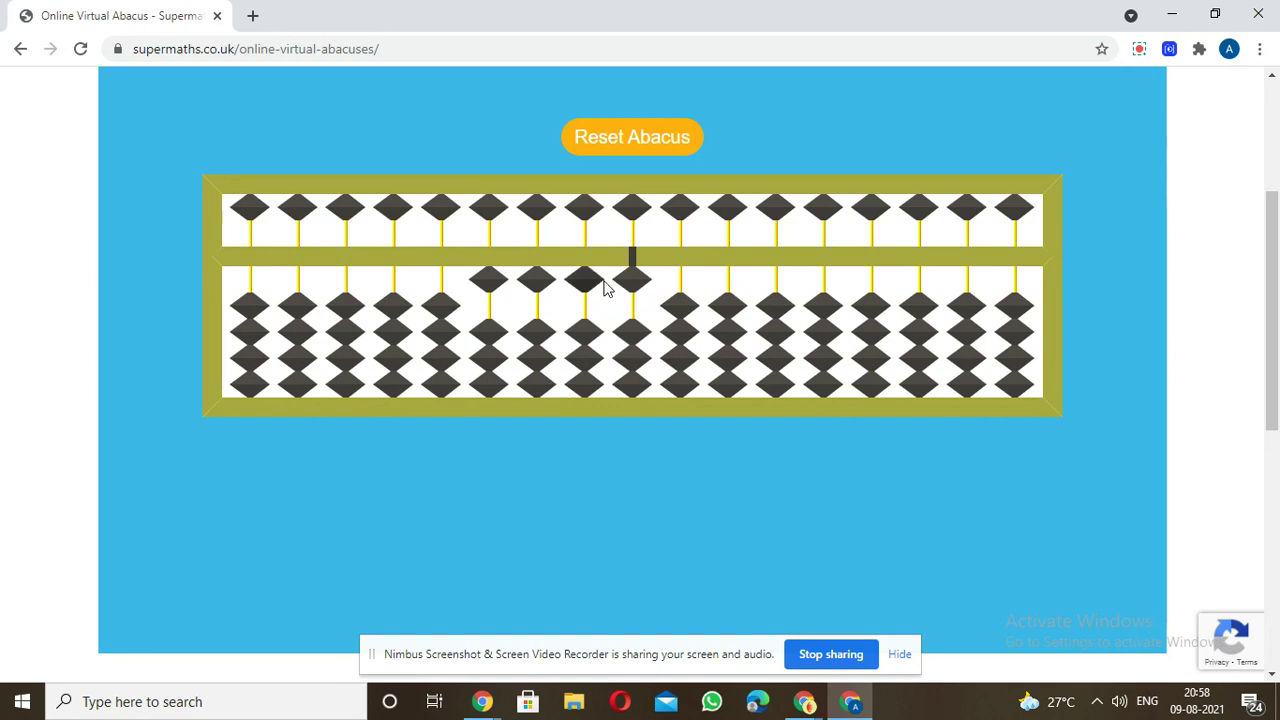
pyautogui.click(606, 289)
pyautogui.click(625, 282)
pyautogui.click(532, 283)
pyautogui.click(500, 284)
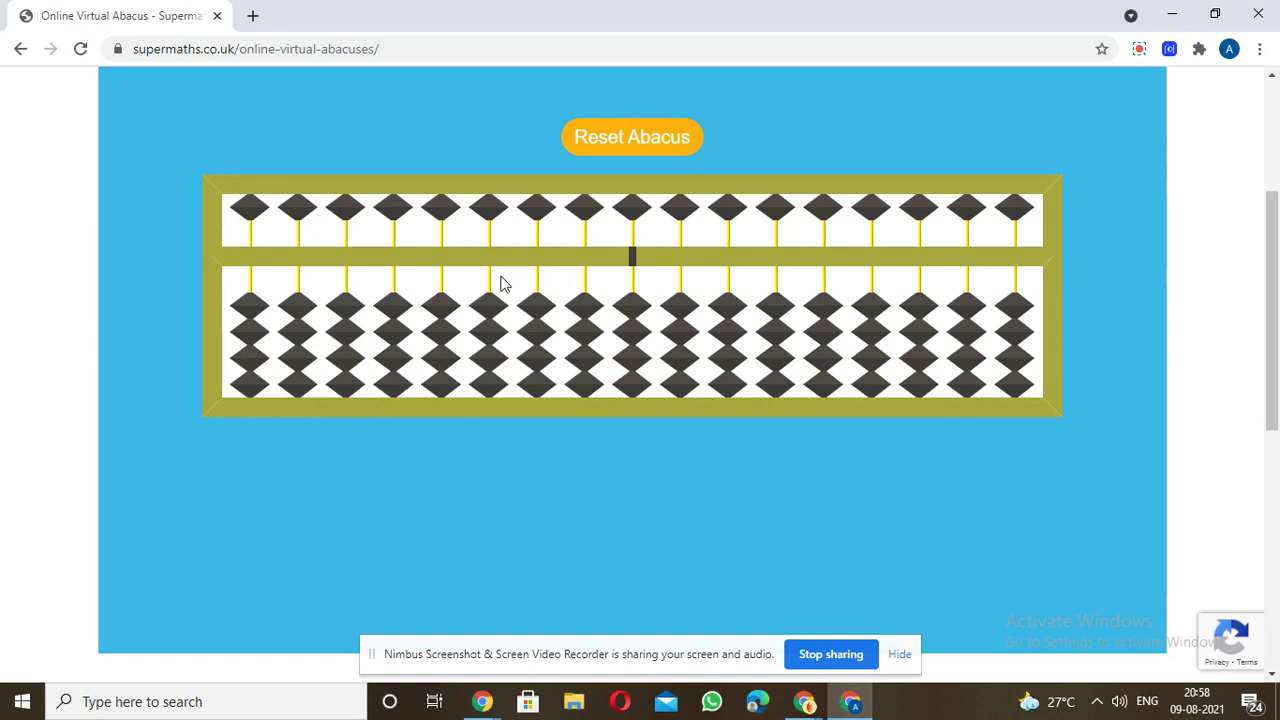